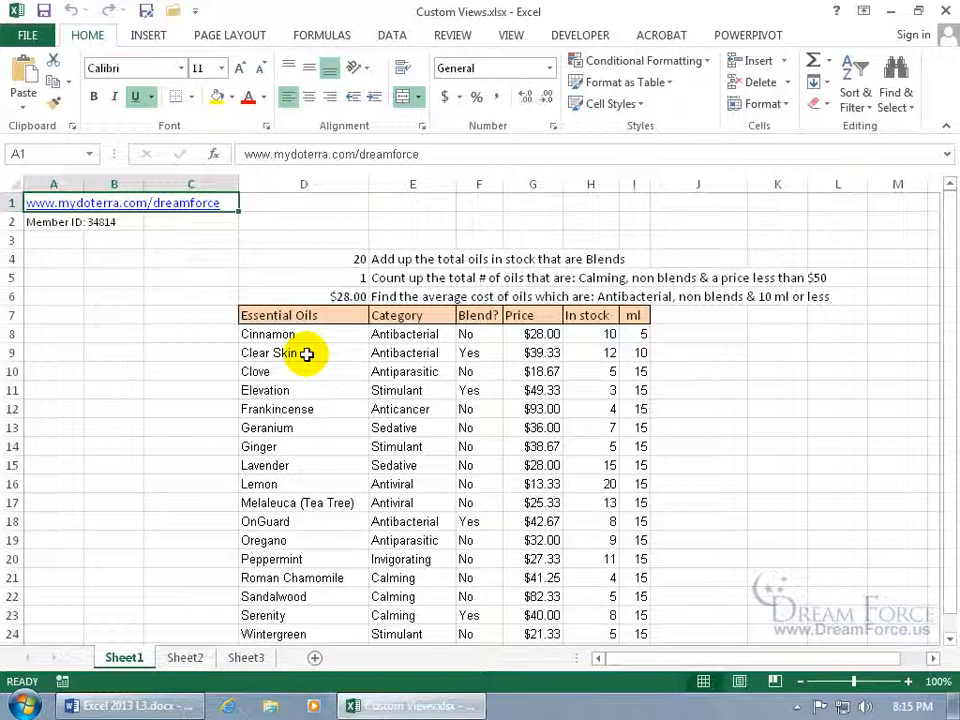
Turn on filtering for the essential oils table in D7:I25
{"action": "left_click_drag", "start_coordinate": [294, 315], "coordinate": [639, 607]}
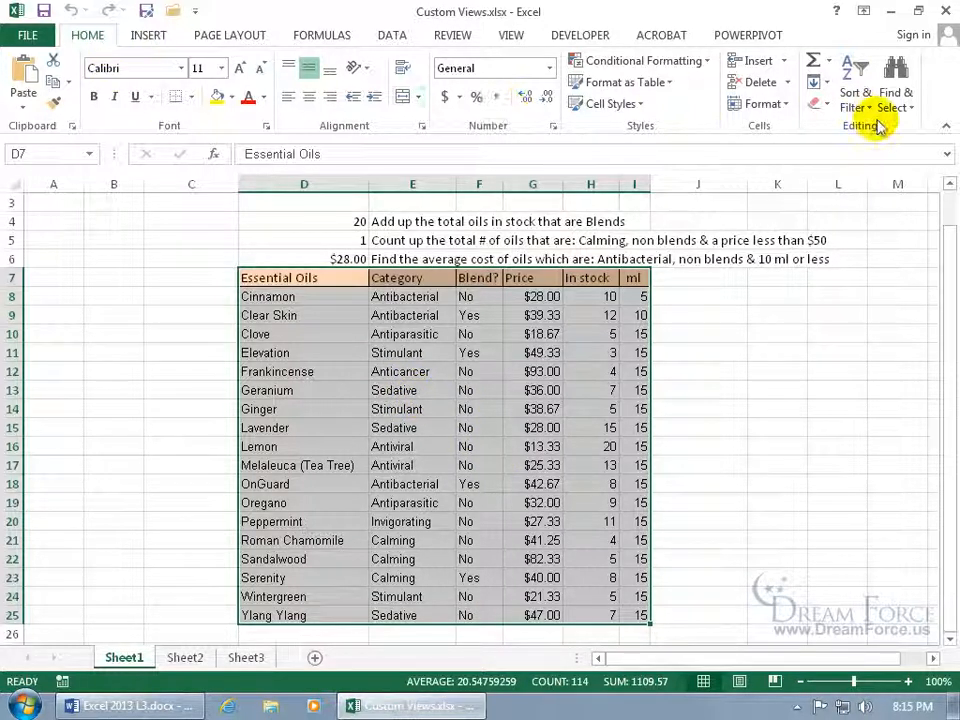
{"action": "left_click", "coordinate": [856, 98]}
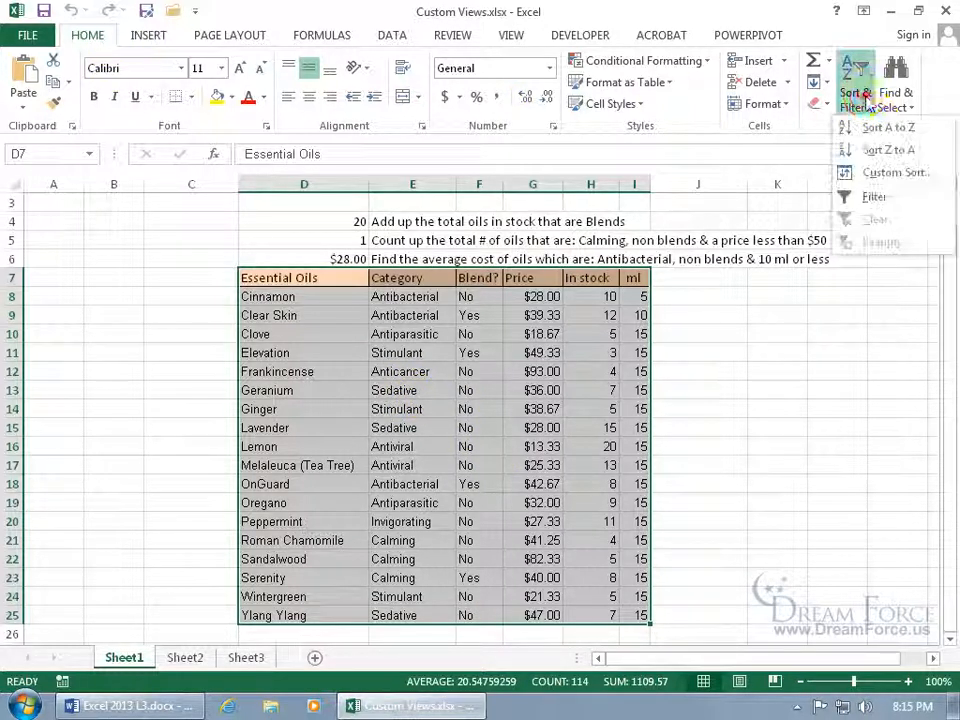
{"action": "left_click", "coordinate": [870, 197]}
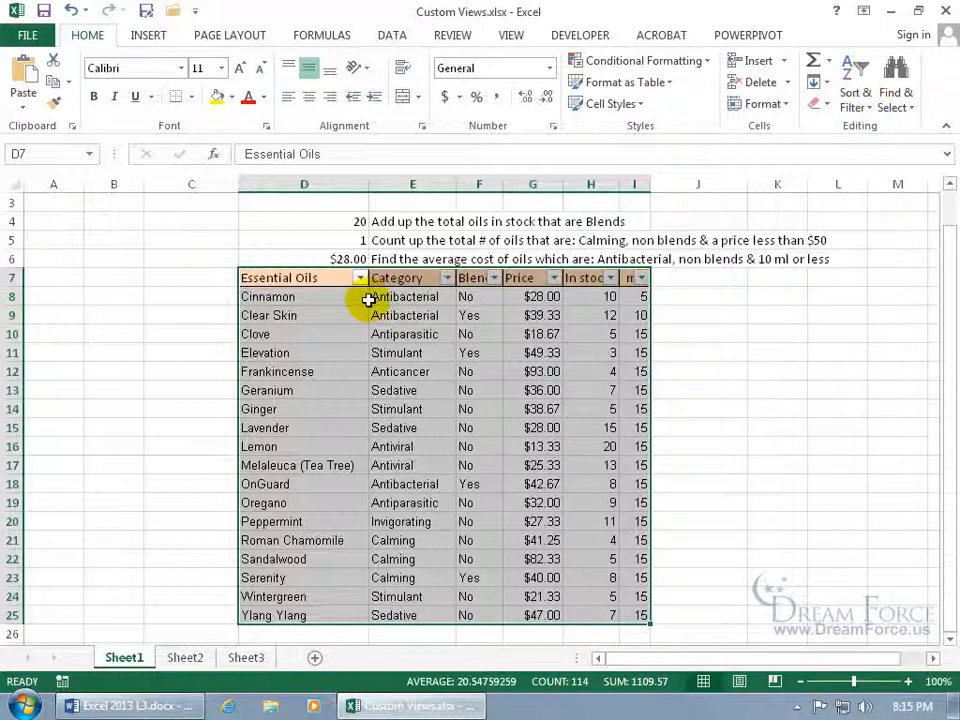
Filter the Category column to show only Antibacterial and Anticancer oils
{"action": "left_click", "coordinate": [447, 278]}
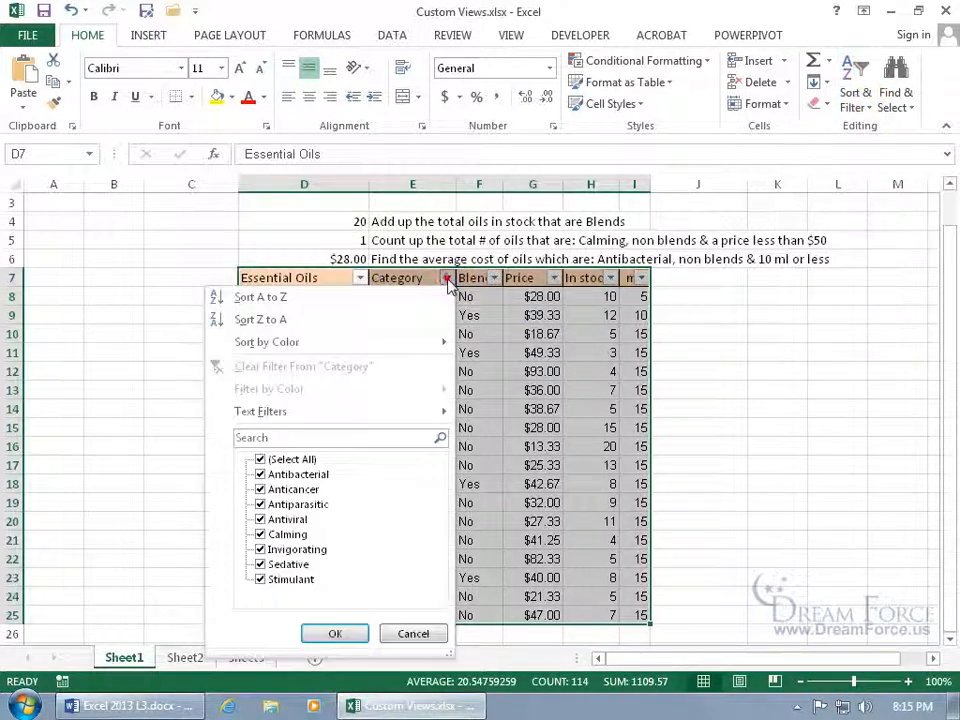
{"action": "left_click", "coordinate": [260, 460]}
{"action": "left_click", "coordinate": [260, 475]}
{"action": "left_click", "coordinate": [261, 489]}
{"action": "left_click", "coordinate": [335, 632]}
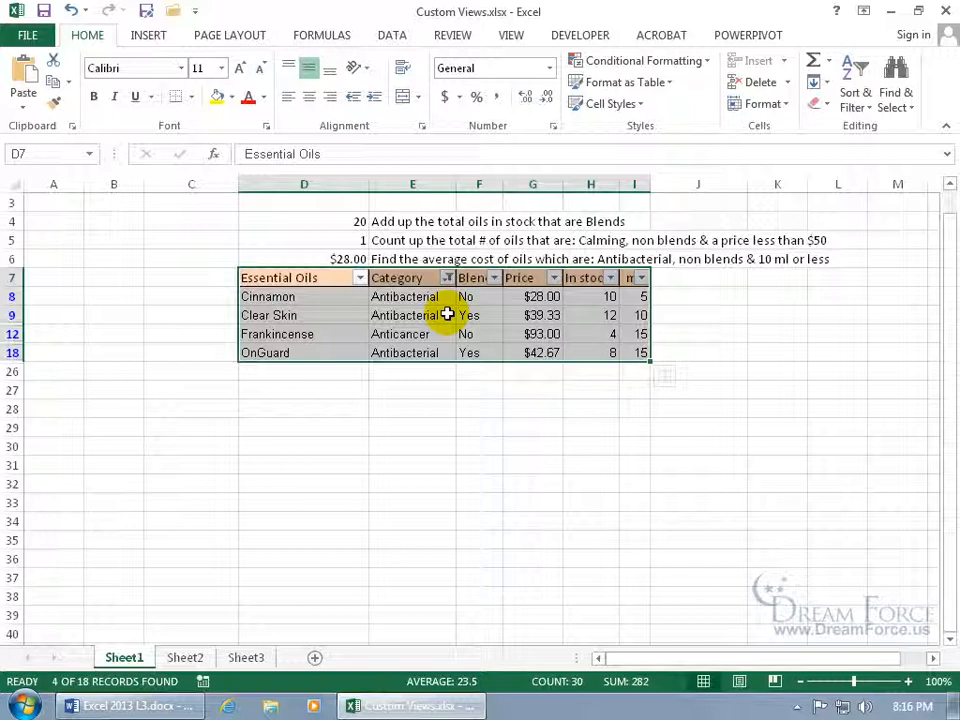
Save the filtered sheet as a custom view named "Antibacterial and cancer", including print settings and hidden rows, columns and filter settings
{"action": "left_click", "coordinate": [512, 36]}
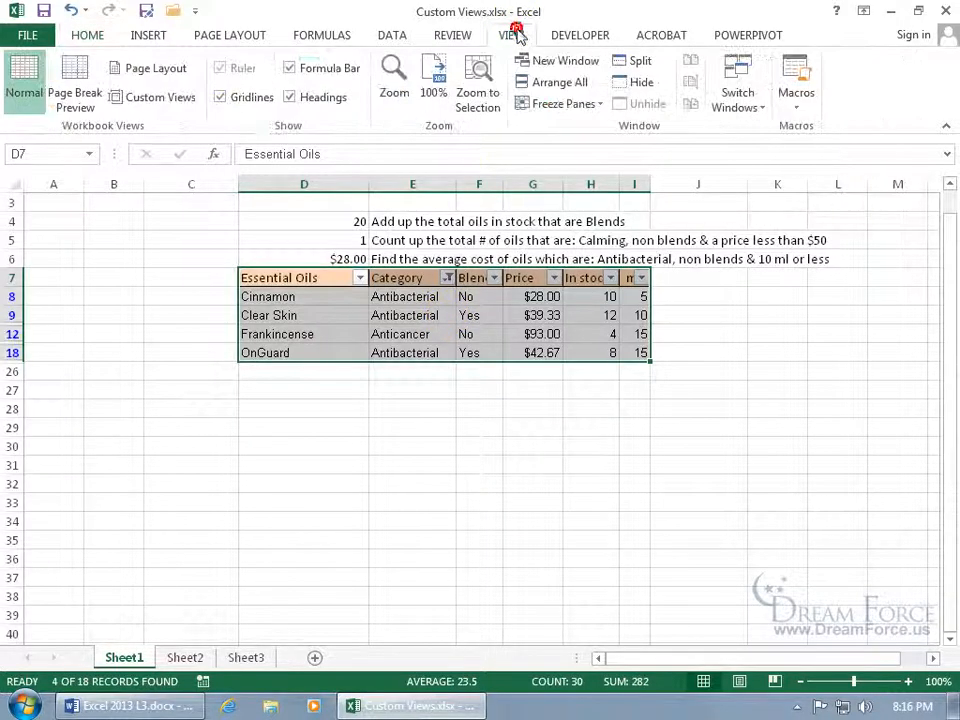
{"action": "left_click", "coordinate": [163, 100]}
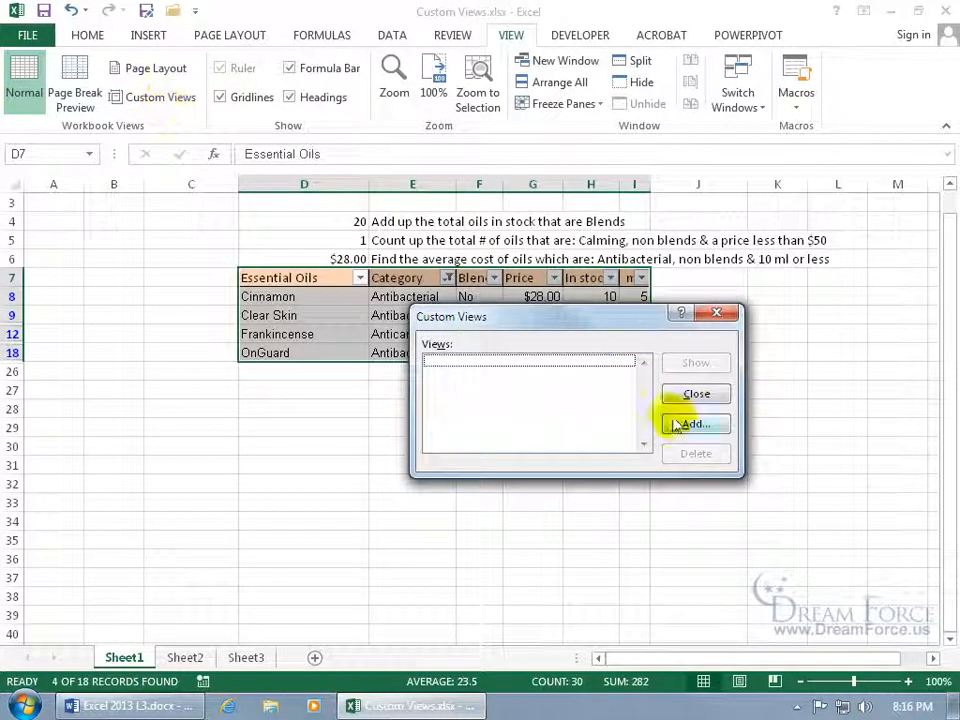
{"action": "left_click", "coordinate": [666, 420]}
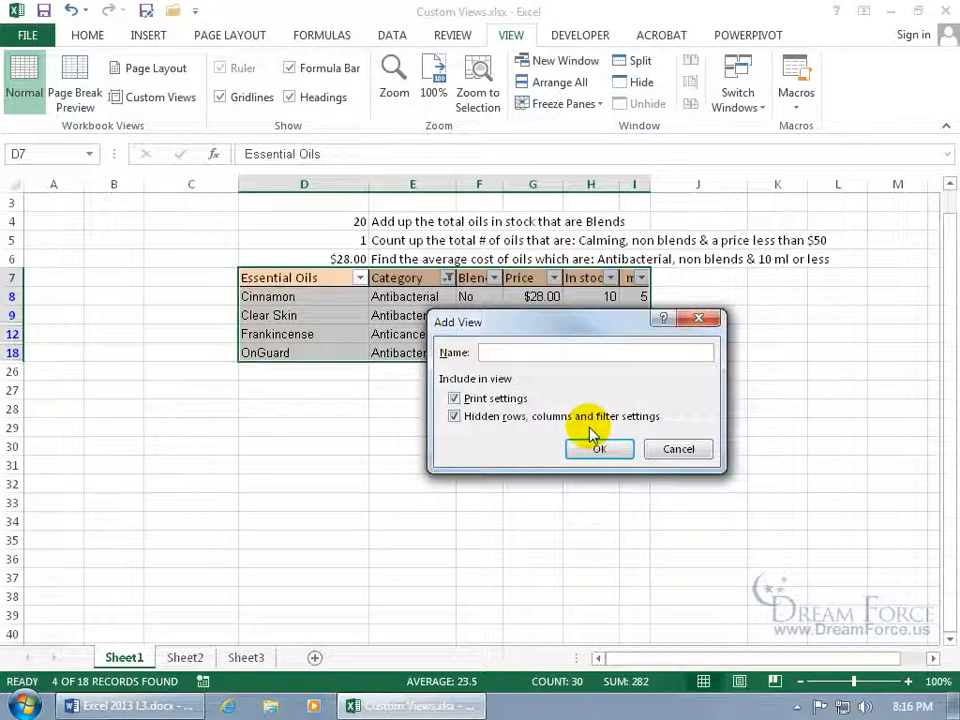
{"action": "type", "text": "Antibacterial and cancer"}
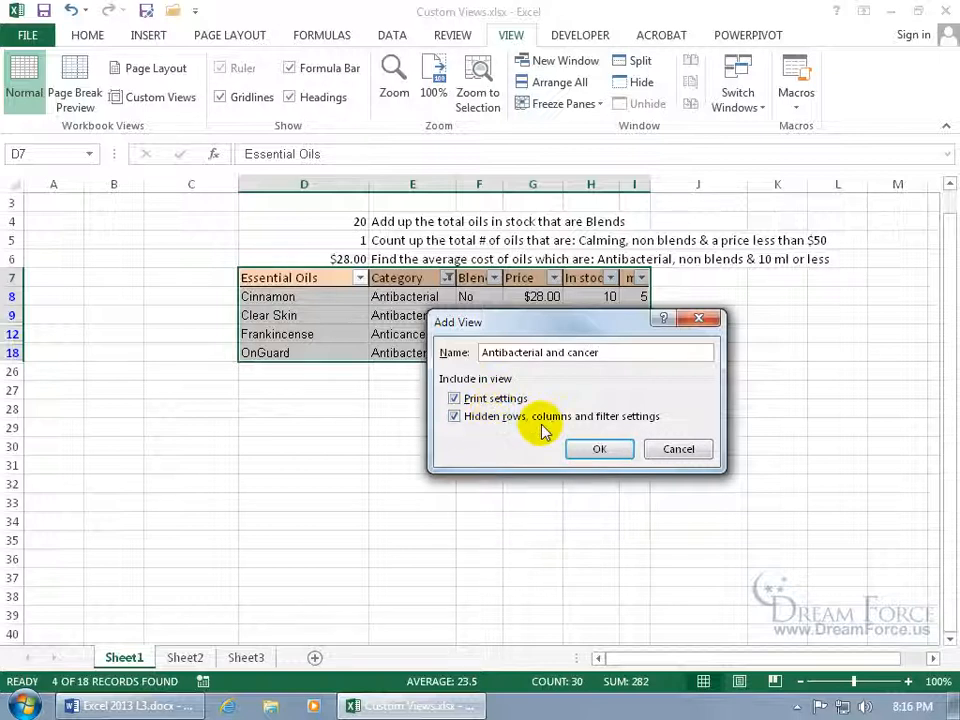
{"action": "left_click", "coordinate": [605, 447]}
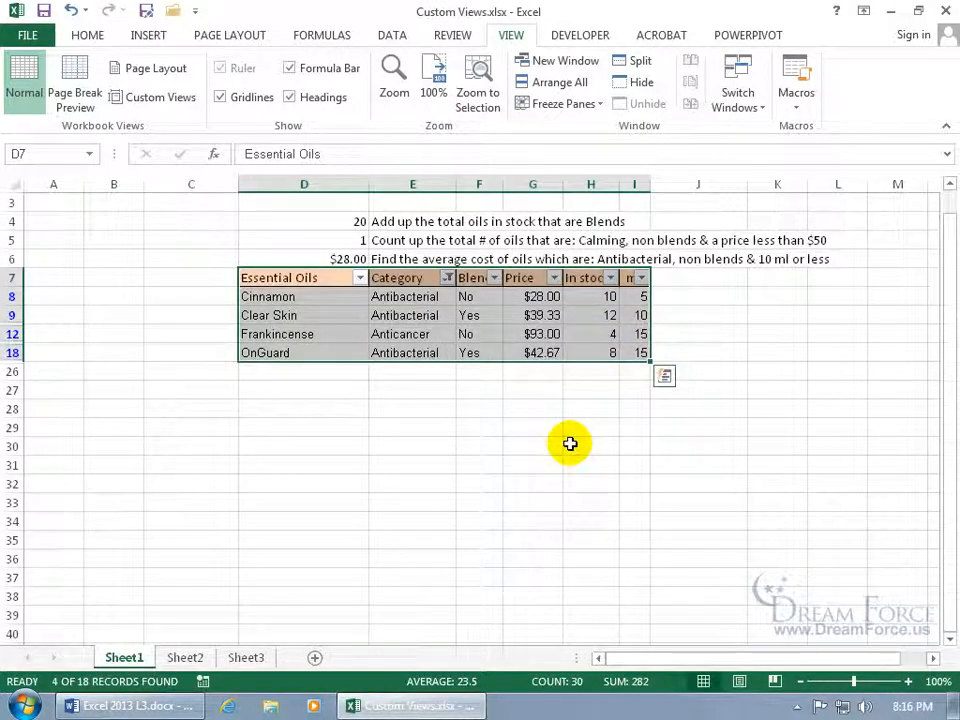
Select all categories in the Category filter to list every oil, and deselect the table range
{"action": "left_click", "coordinate": [447, 278]}
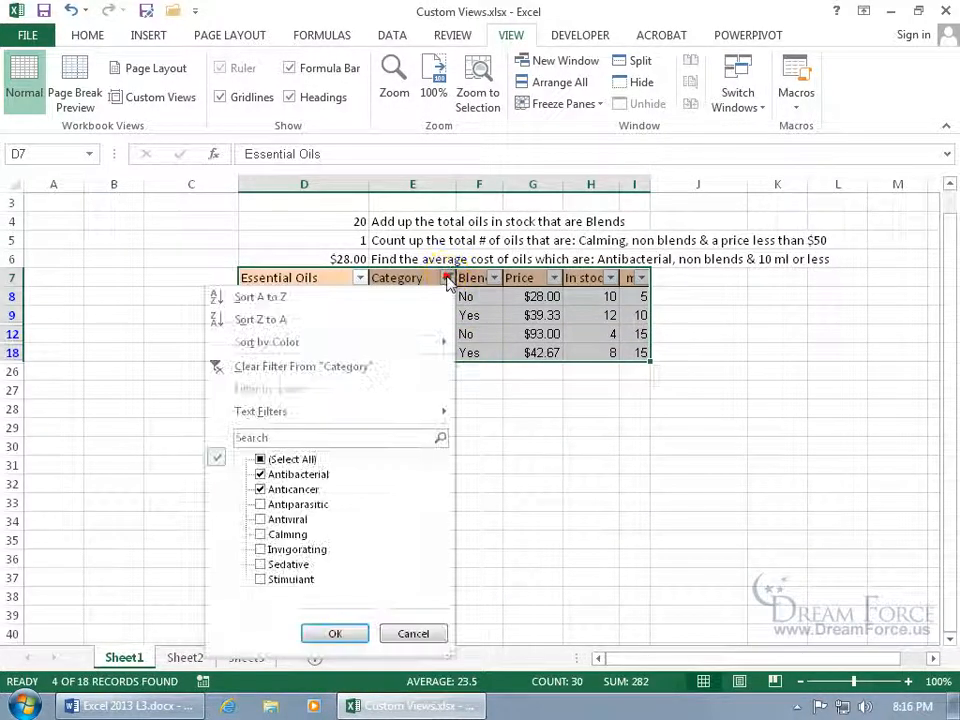
{"action": "left_click", "coordinate": [259, 459]}
{"action": "left_click", "coordinate": [335, 634]}
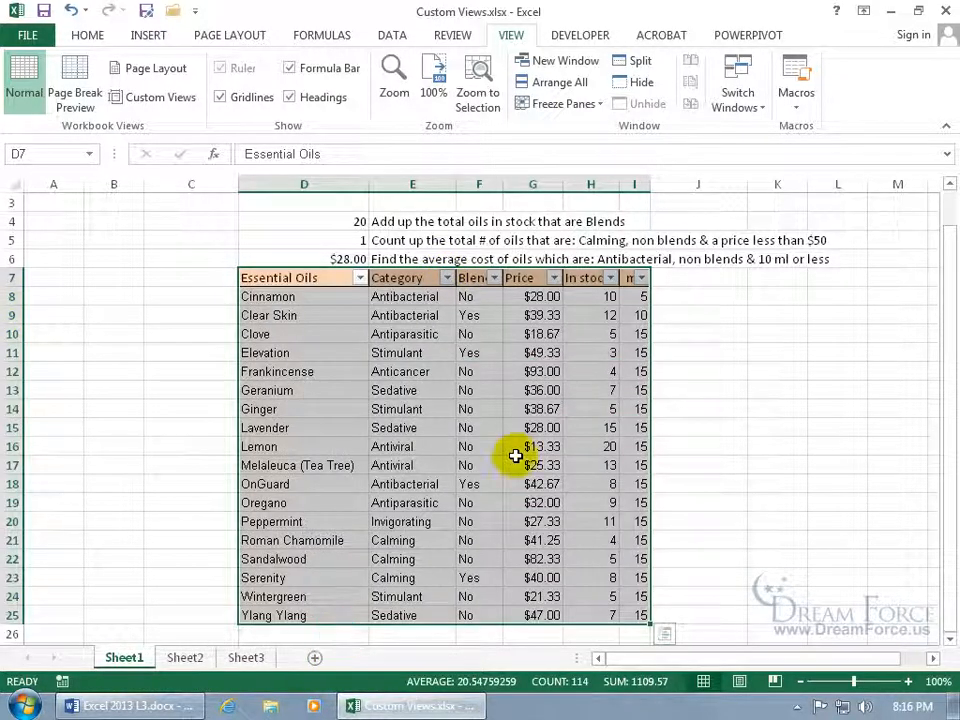
{"action": "left_click", "coordinate": [446, 404]}
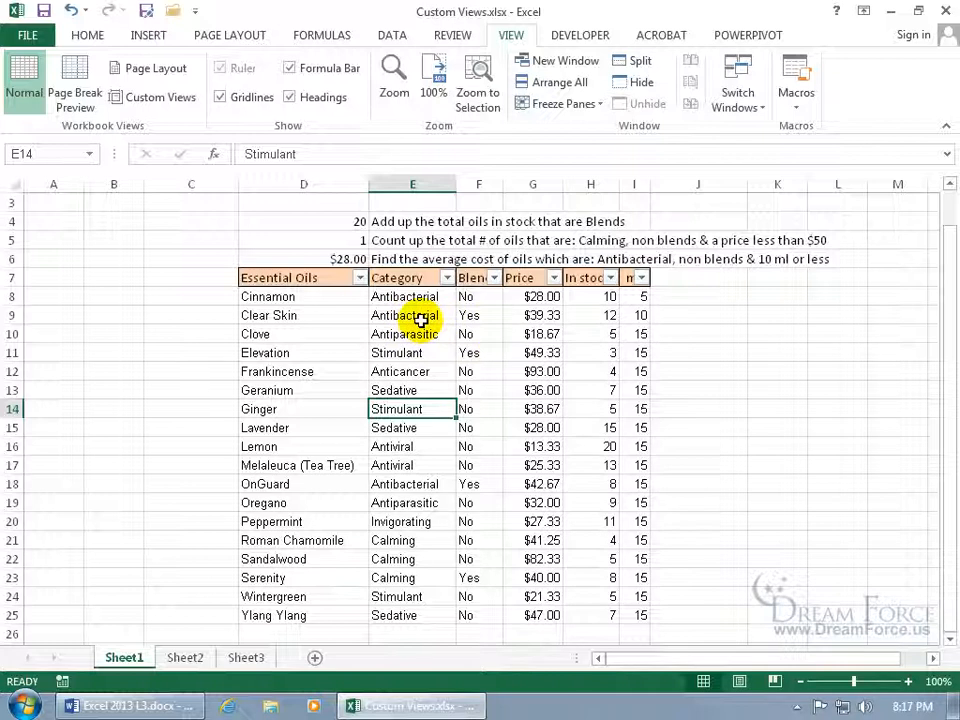
Display the saved custom view "Antibacterial and cancer" and reselect all categories in the Category filter
{"action": "left_click", "coordinate": [174, 103]}
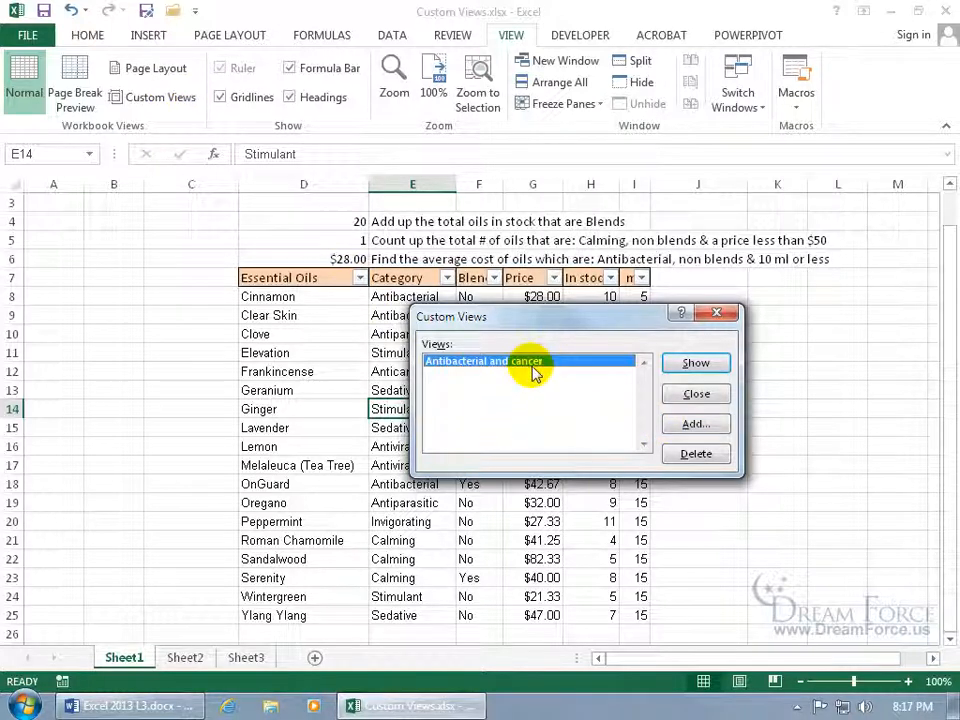
{"action": "left_click", "coordinate": [690, 364]}
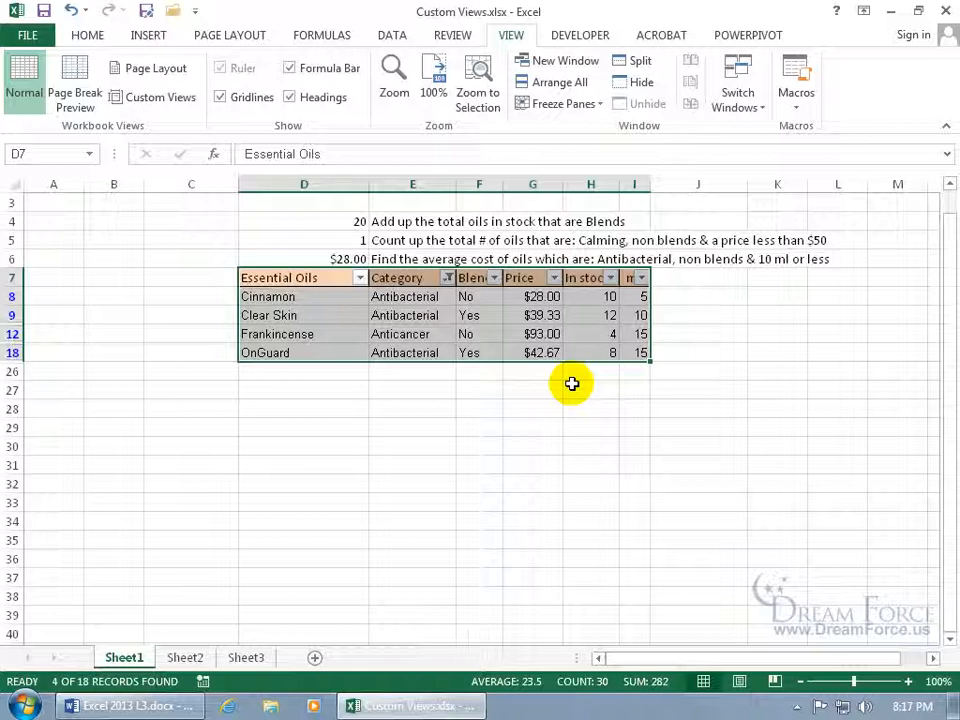
{"action": "left_click", "coordinate": [448, 278]}
{"action": "left_click", "coordinate": [260, 459]}
{"action": "left_click", "coordinate": [338, 634]}
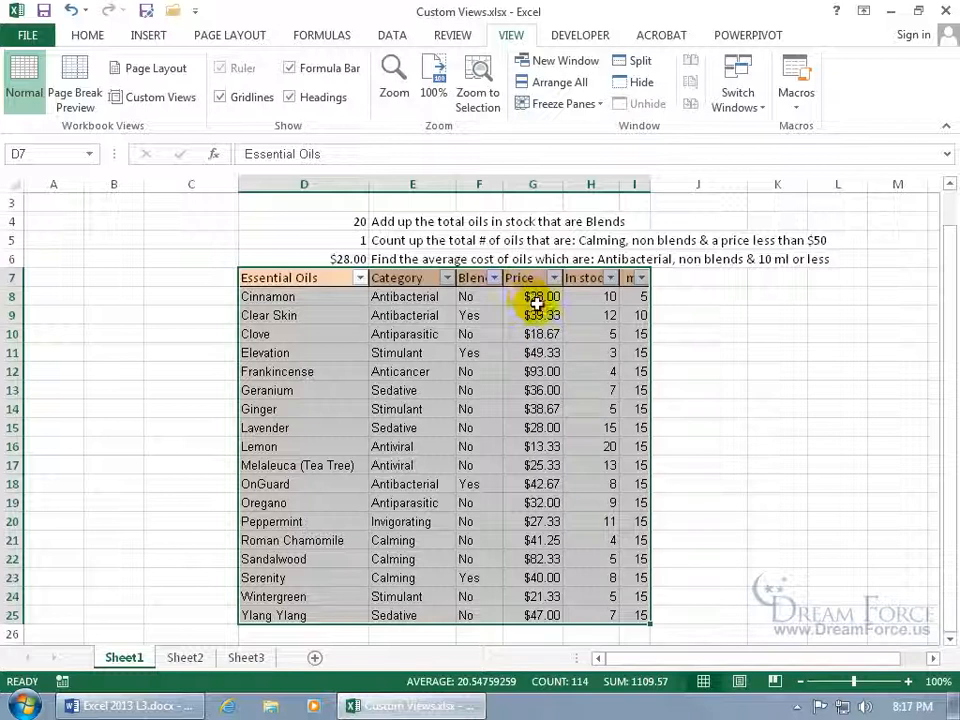
{"action": "left_click", "coordinate": [403, 330]}
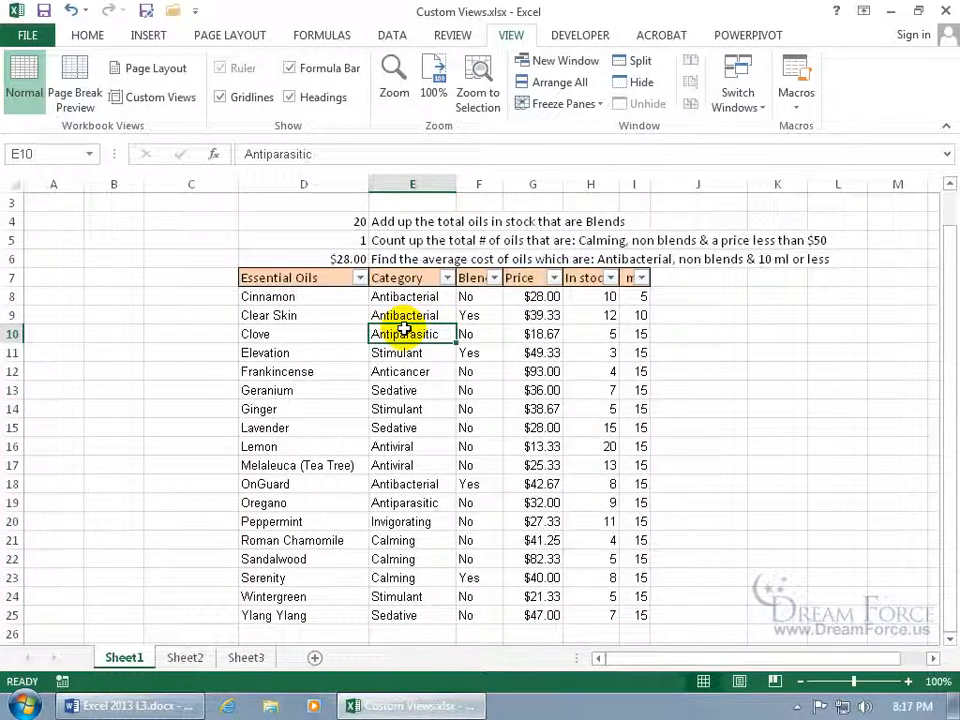
Save the unfiltered sheet as a custom view named "Original"
{"action": "left_click", "coordinate": [175, 98]}
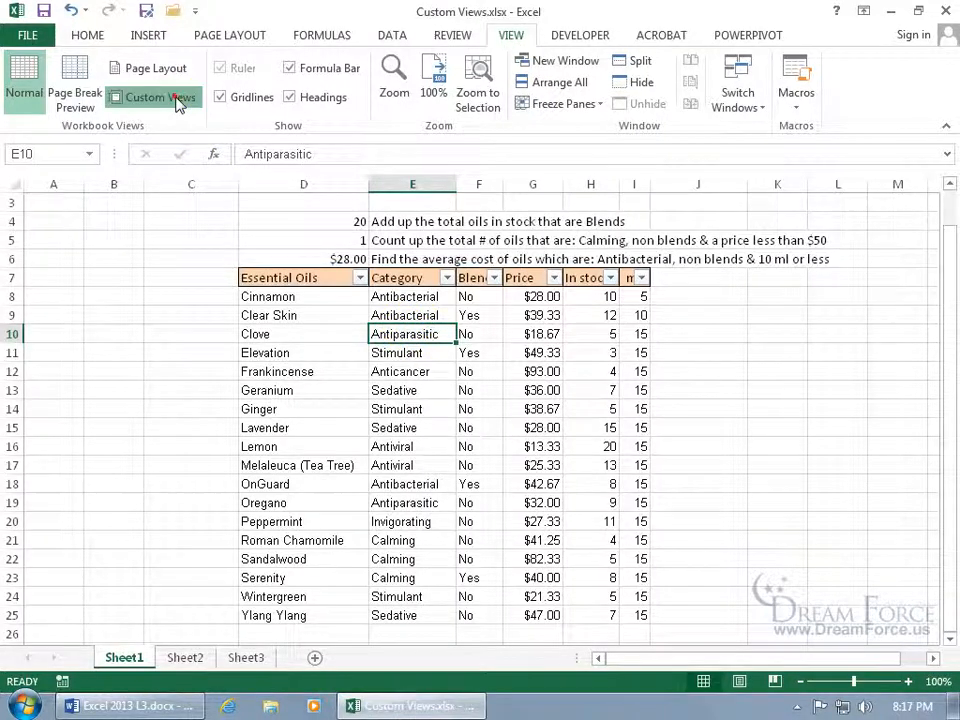
{"action": "left_click", "coordinate": [705, 424]}
{"action": "type", "text": "Original"}
{"action": "key", "text": "Return"}
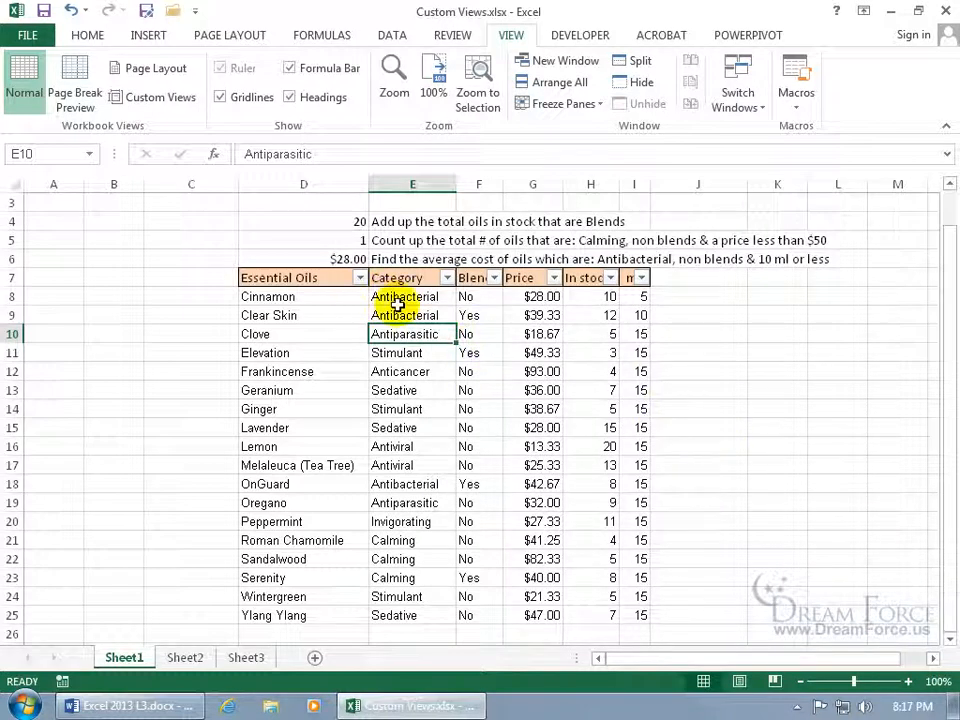
Turn off filtering on the essential oils table
{"action": "left_click", "coordinate": [86, 33]}
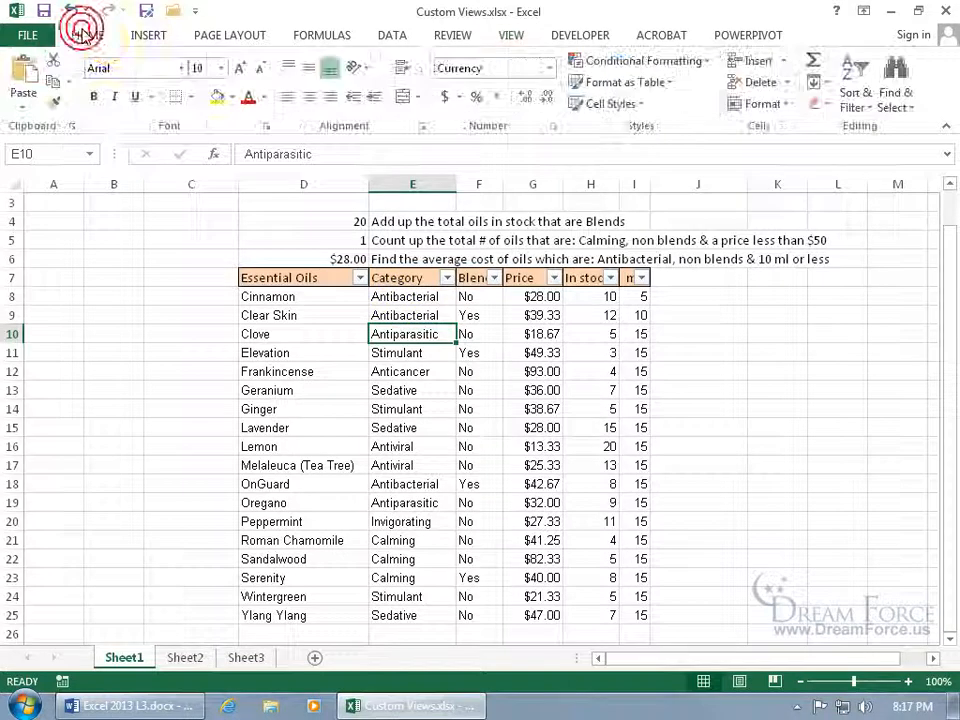
{"action": "left_click", "coordinate": [860, 92]}
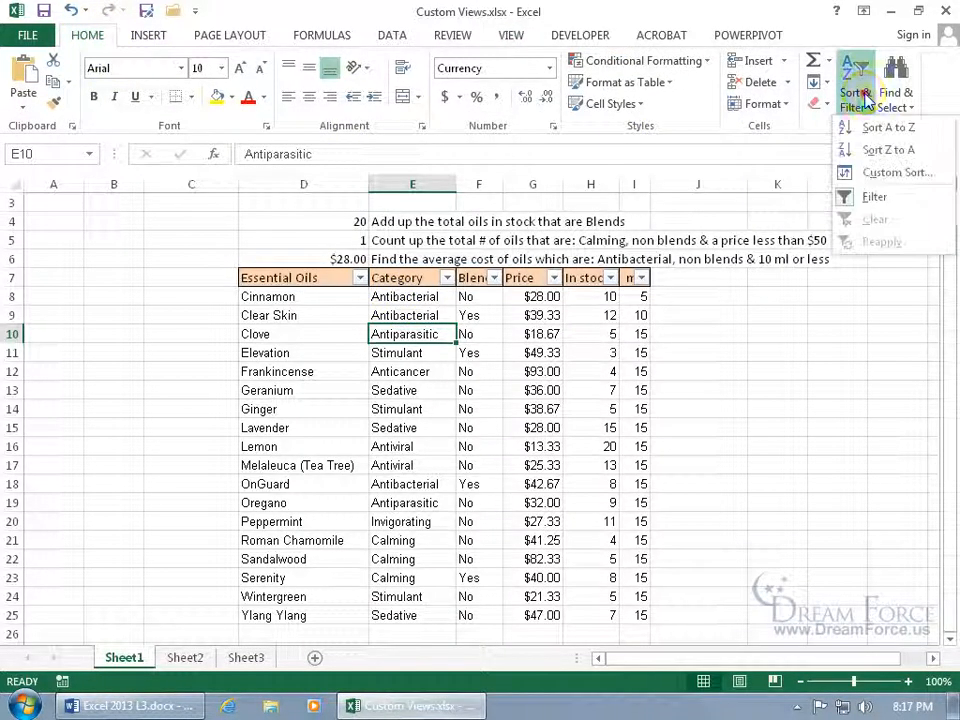
{"action": "left_click", "coordinate": [866, 197]}
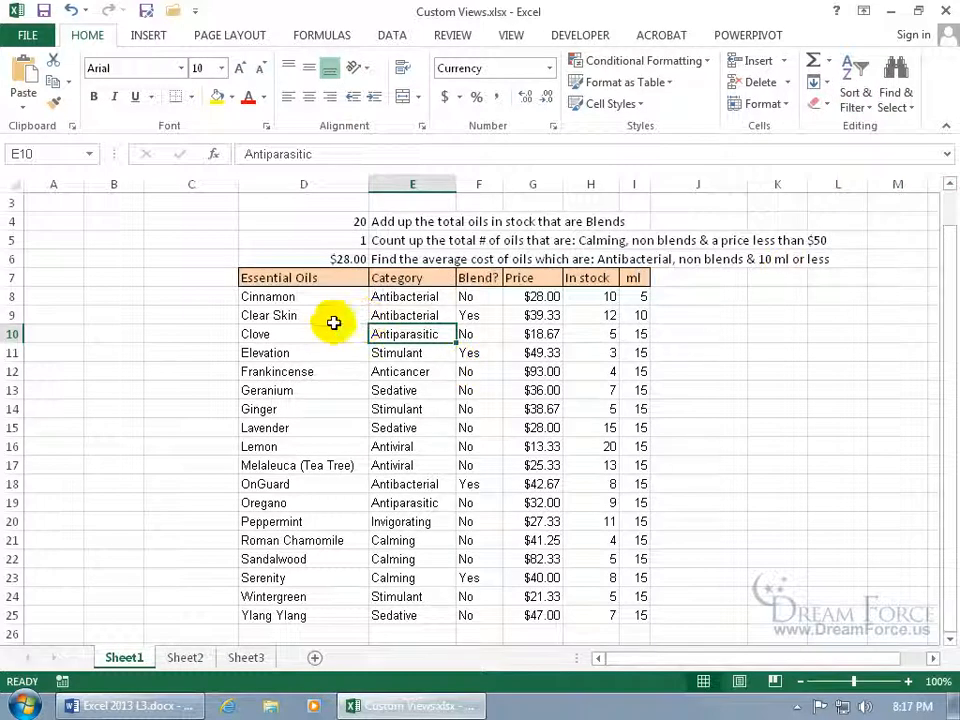
Hide columns H and I, which hold the In stock and ml data
{"action": "left_click", "coordinate": [590, 181]}
{"action": "left_click_drag", "start_coordinate": [590, 183], "coordinate": [628, 182]}
{"action": "right_click", "coordinate": [630, 184]}
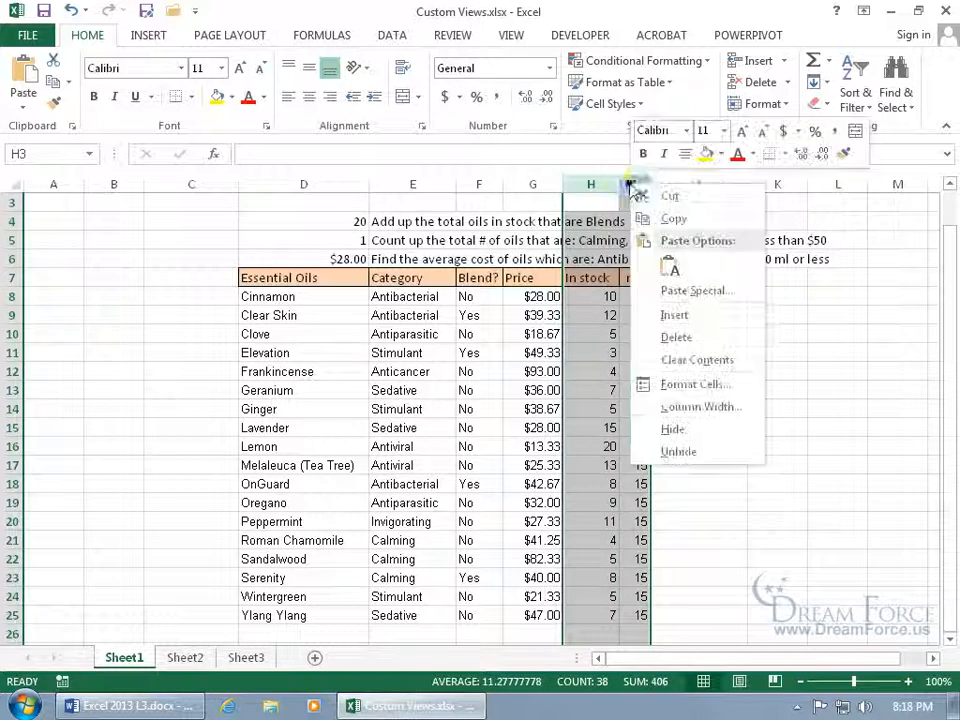
{"action": "left_click", "coordinate": [670, 429]}
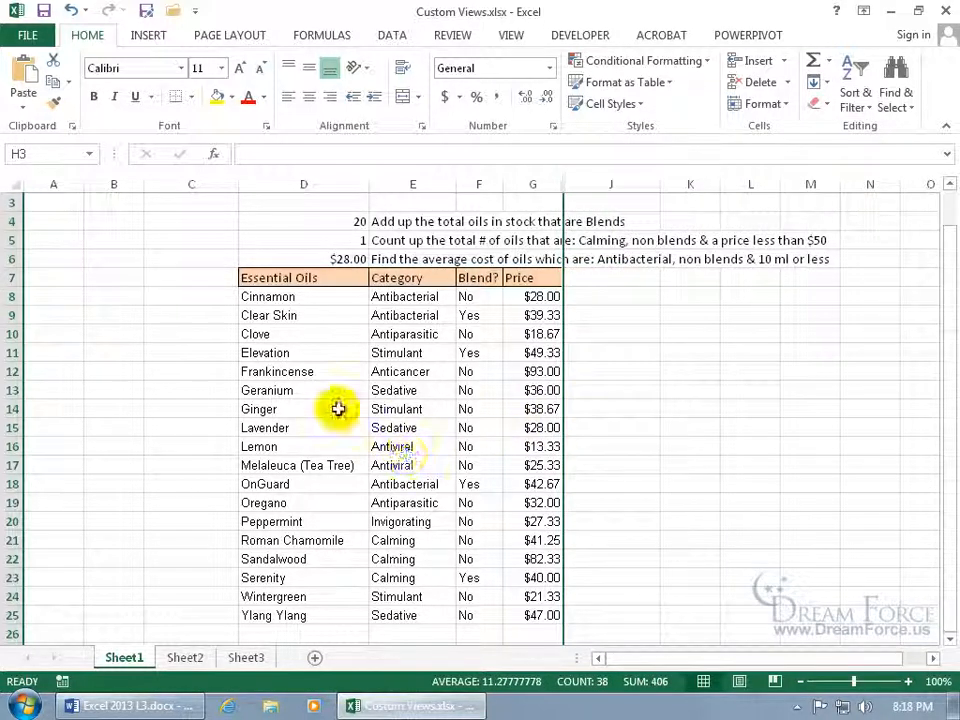
Set the print area to D8:G10, covering the Cinnamon, Clear Skin and Clove rows
{"action": "left_click_drag", "start_coordinate": [258, 297], "coordinate": [521, 330]}
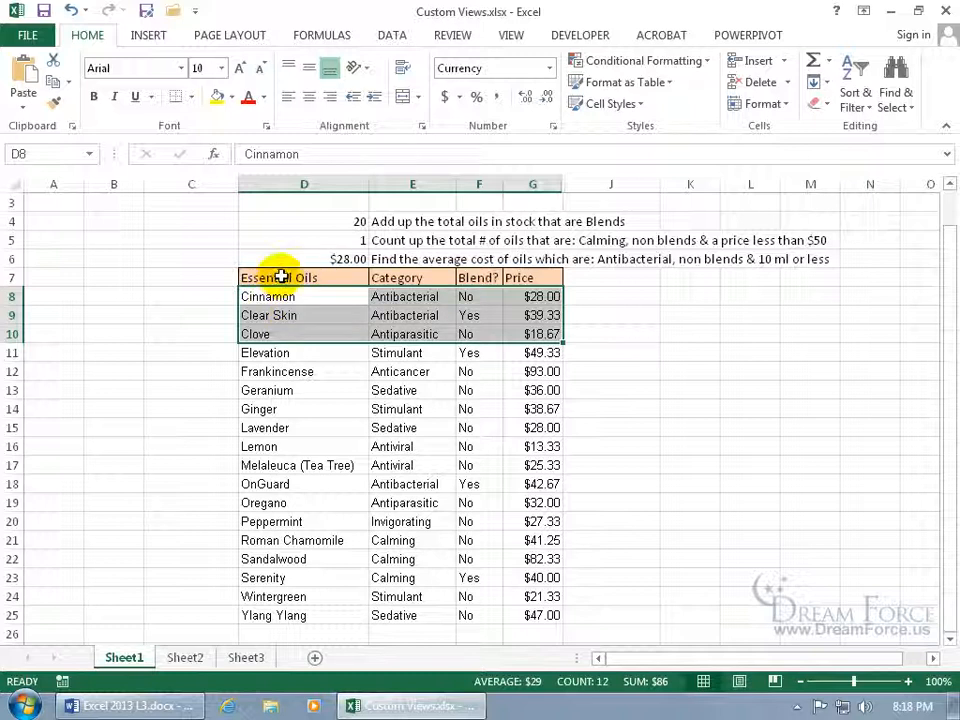
{"action": "left_click", "coordinate": [248, 34]}
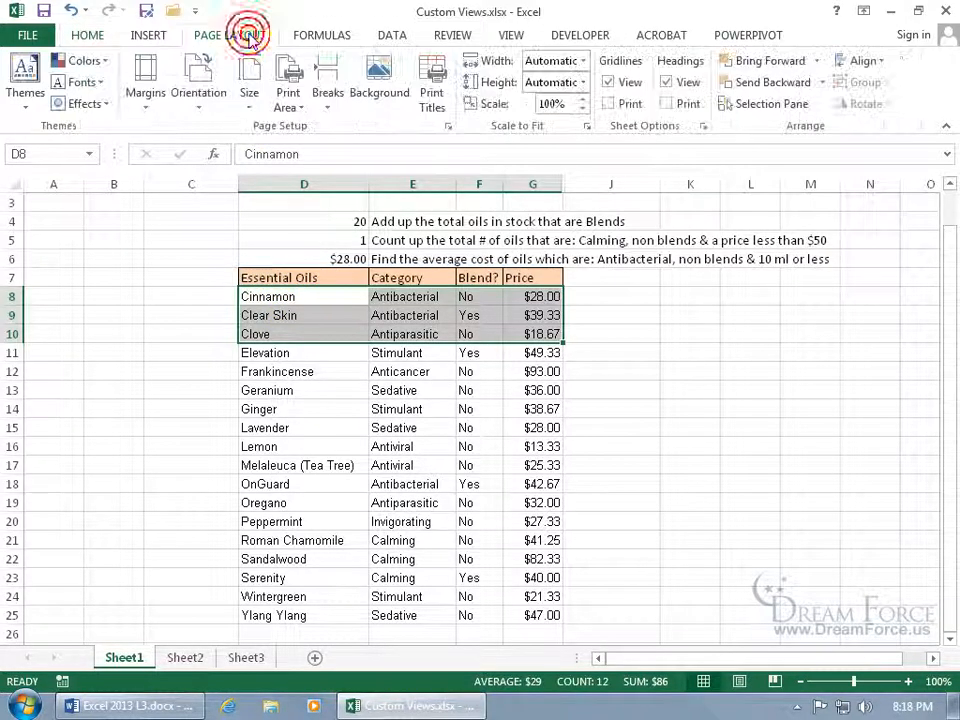
{"action": "left_click", "coordinate": [291, 97]}
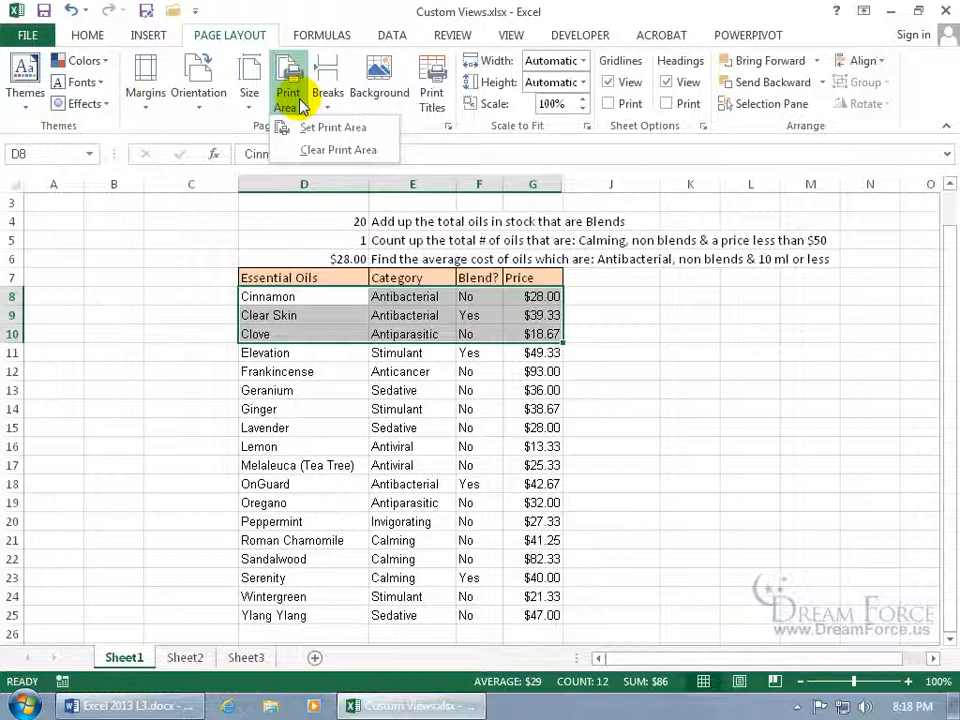
{"action": "left_click", "coordinate": [325, 127]}
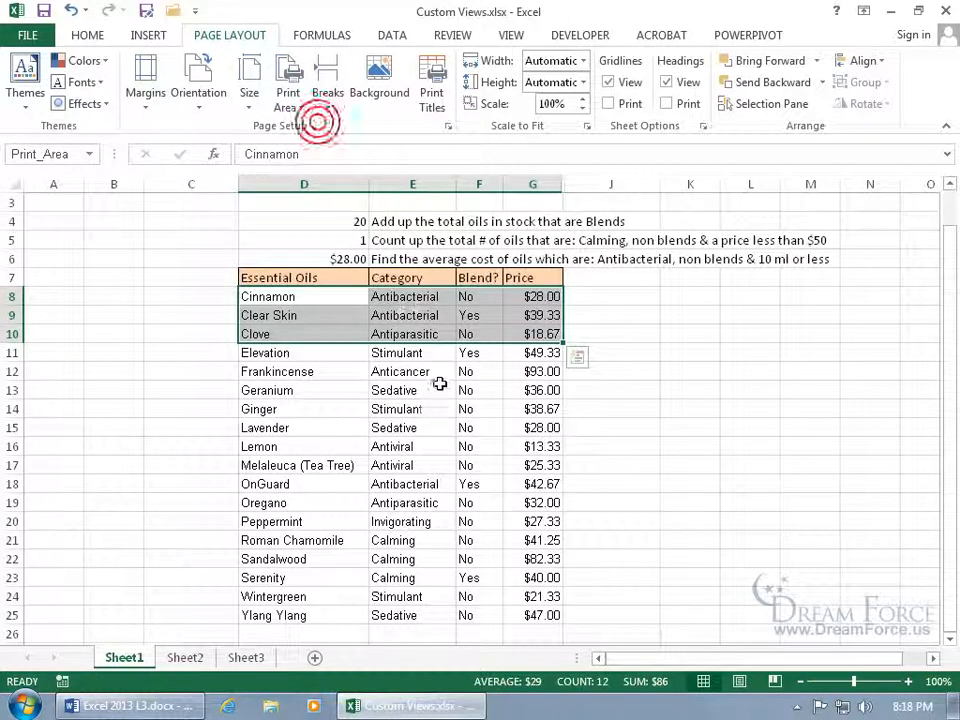
{"action": "left_click", "coordinate": [443, 391]}
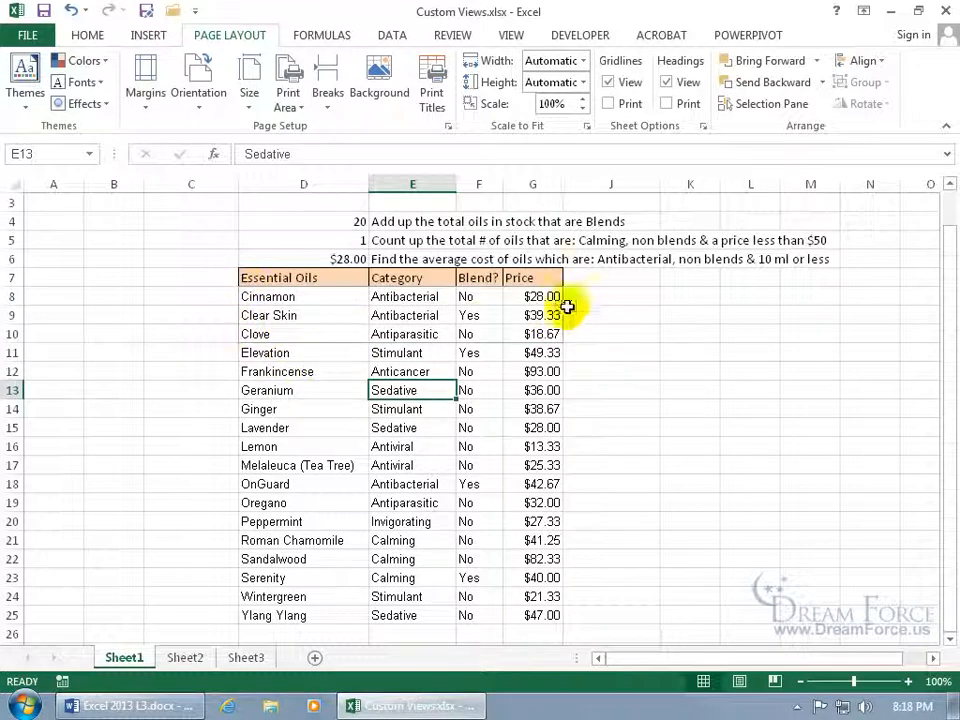
Check the print area in a zoomed-in print preview and return to the worksheet
{"action": "left_click", "coordinate": [27, 35]}
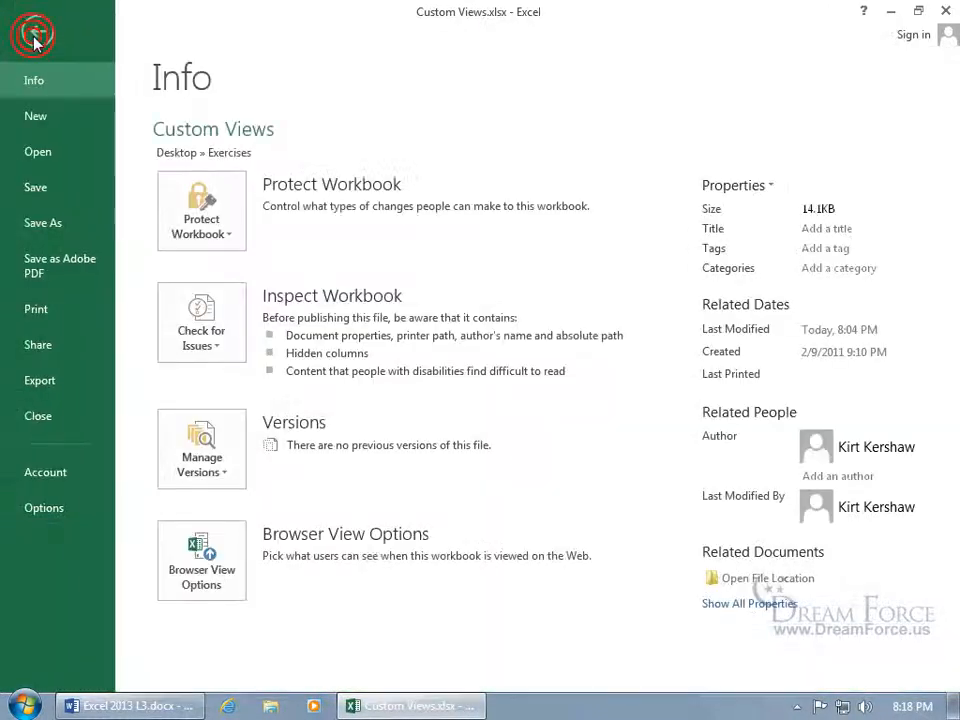
{"action": "left_click", "coordinate": [38, 312]}
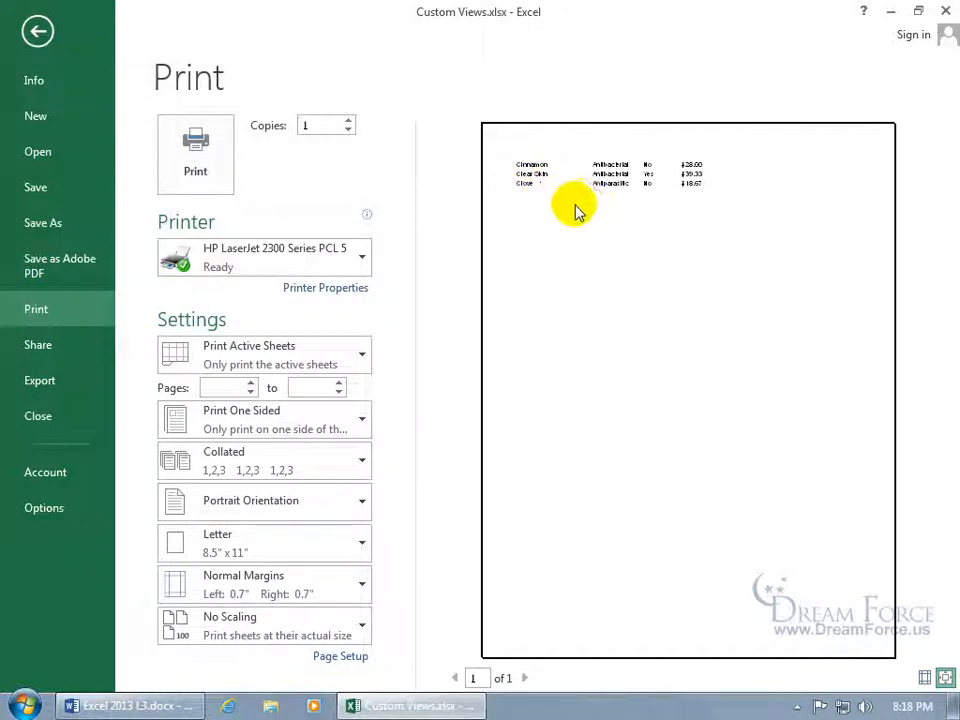
{"action": "left_click", "coordinate": [944, 678]}
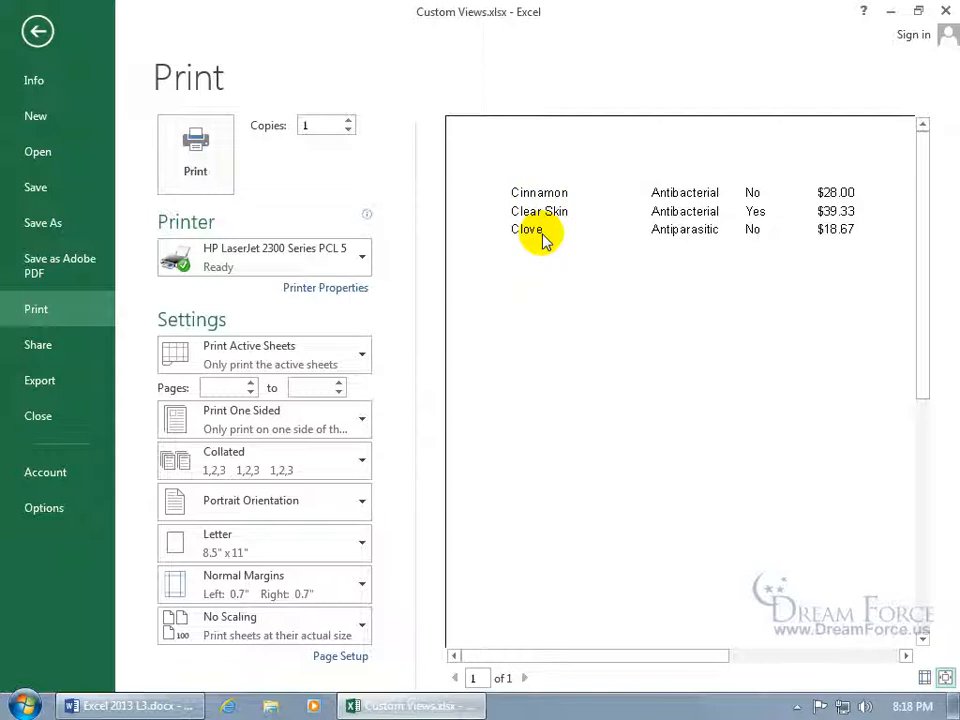
{"action": "left_click", "coordinate": [44, 34]}
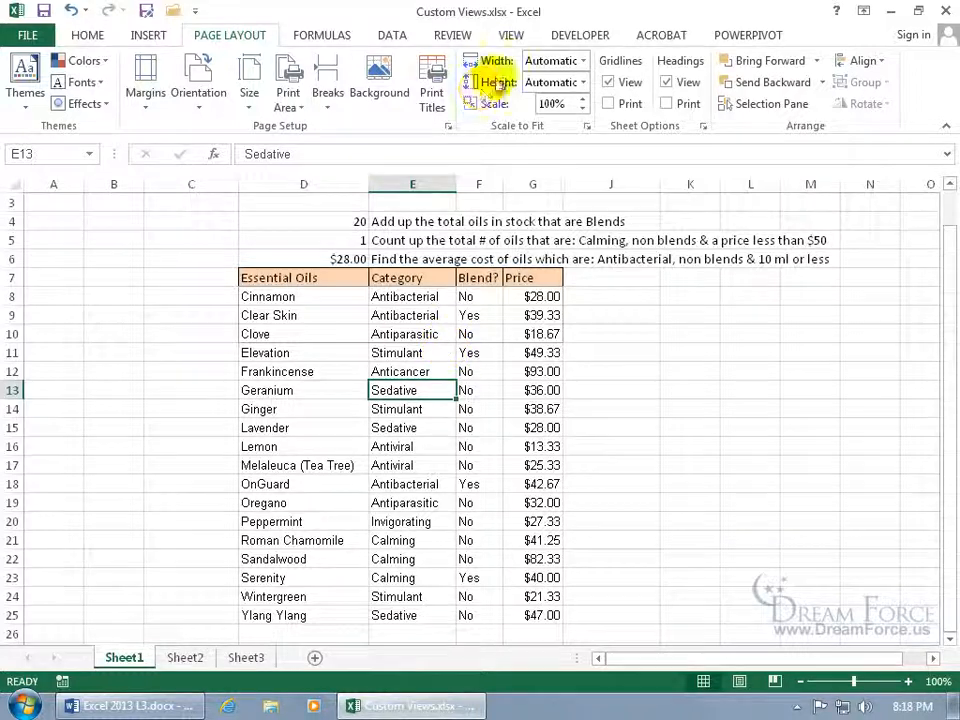
Save the current sheet state as a custom view named Print range of "C" oils with 2 hidden columns, including print and hidden-column settings
{"action": "left_click", "coordinate": [511, 36]}
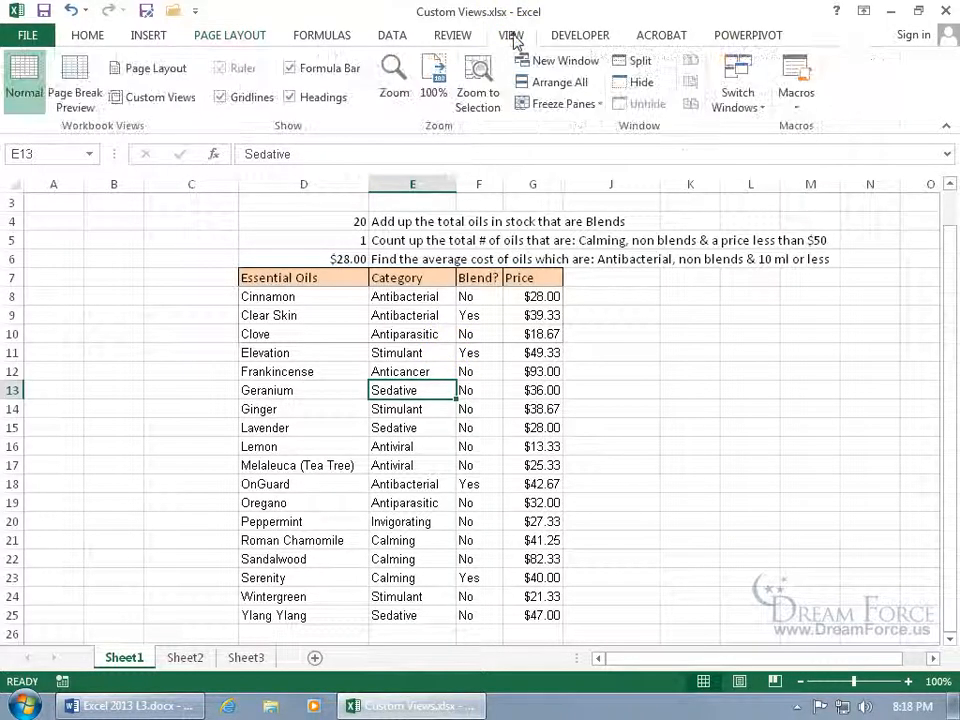
{"action": "left_click", "coordinate": [165, 100]}
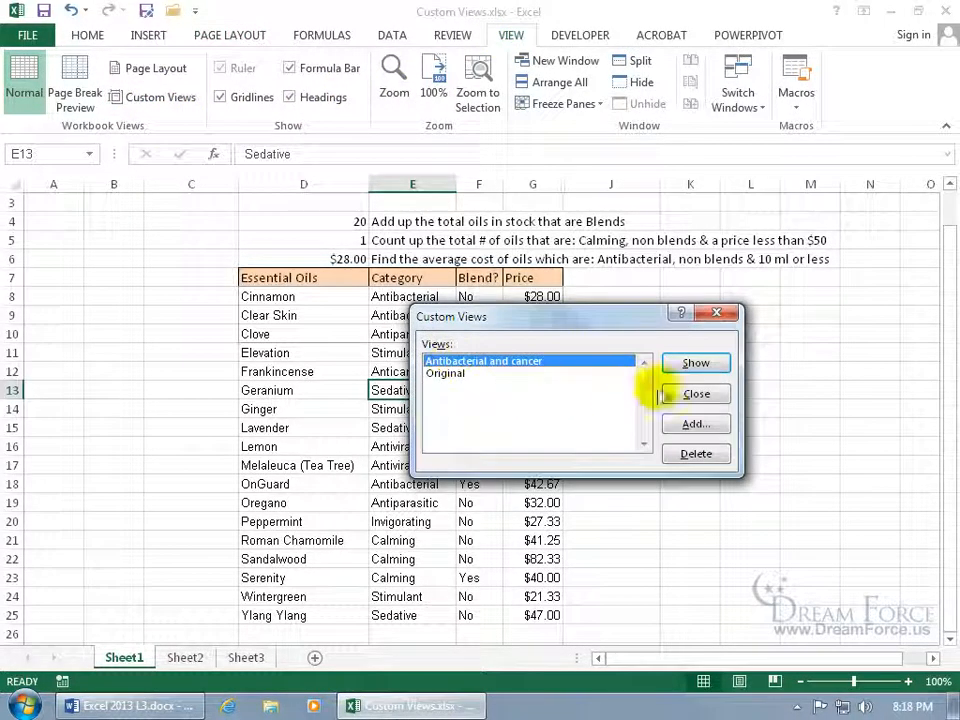
{"action": "left_click", "coordinate": [696, 424]}
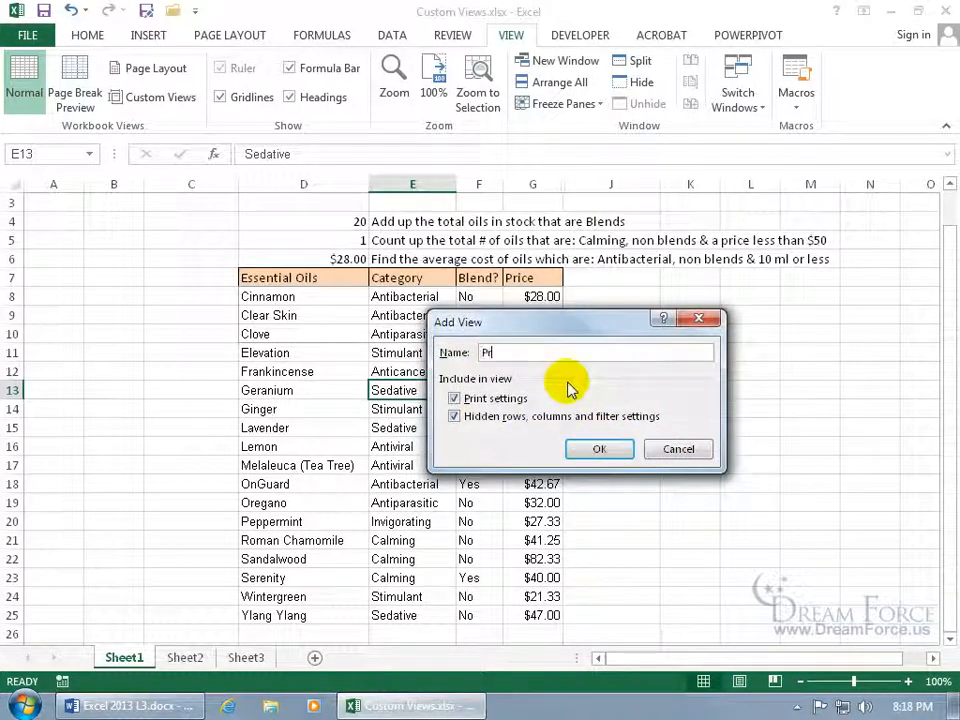
{"action": "type", "text": "Print range of \"C\" oils wi"}
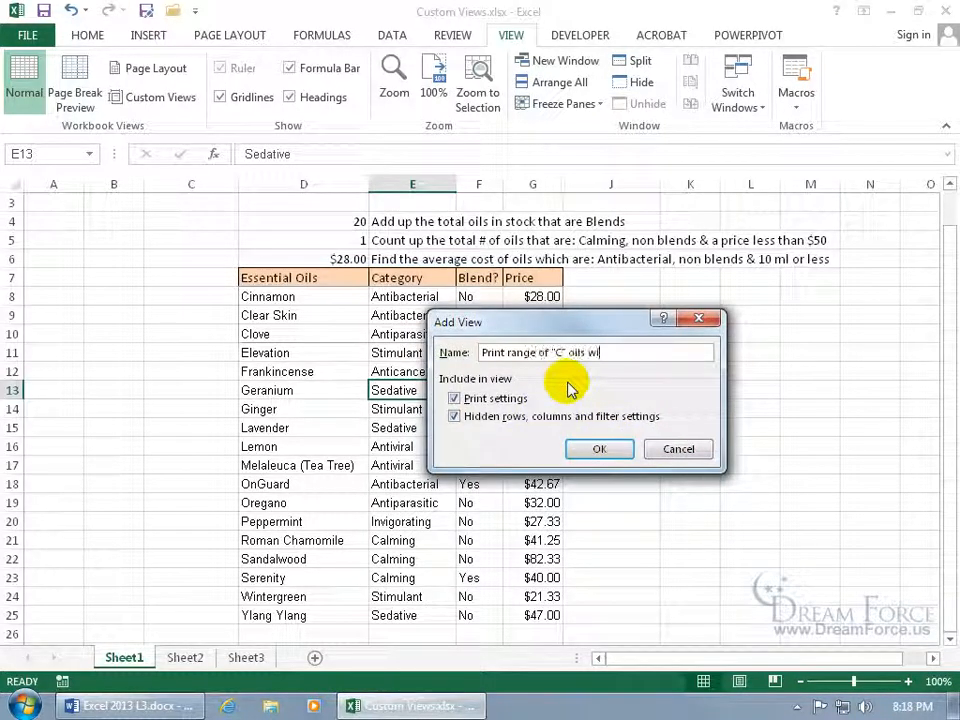
{"action": "type", "text": "th 2 hidden columns"}
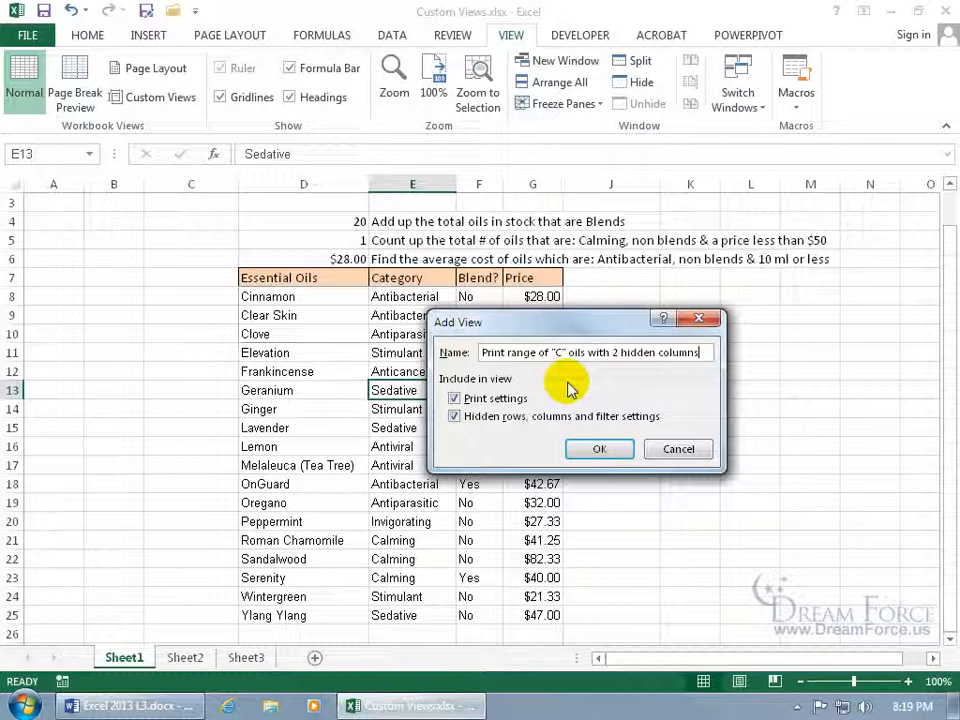
{"action": "left_click", "coordinate": [596, 450]}
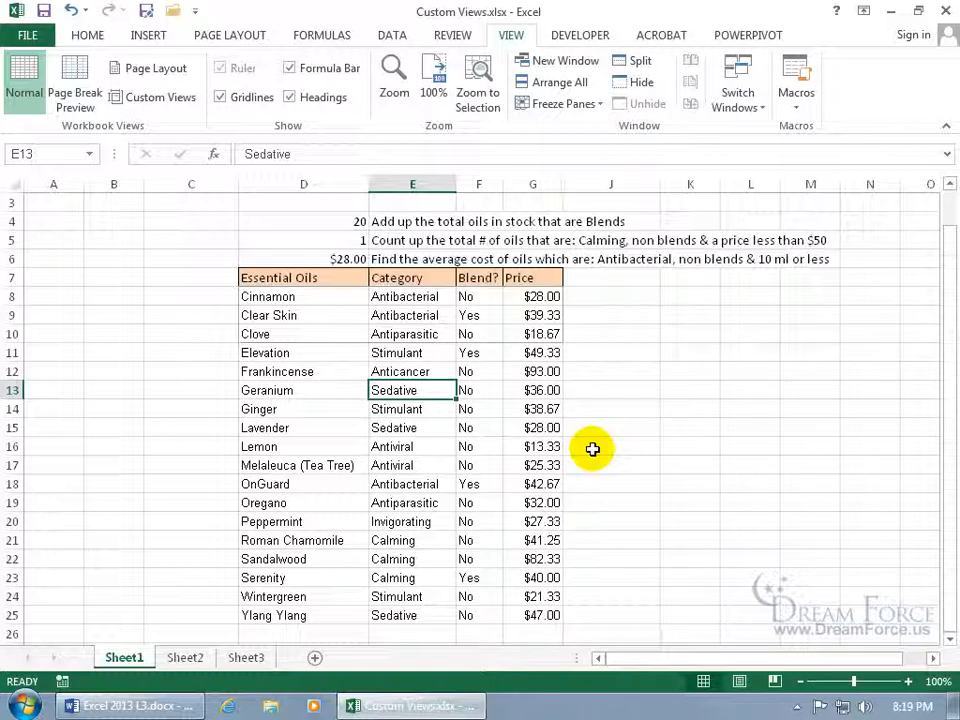
{"action": "left_click", "coordinate": [155, 97]}
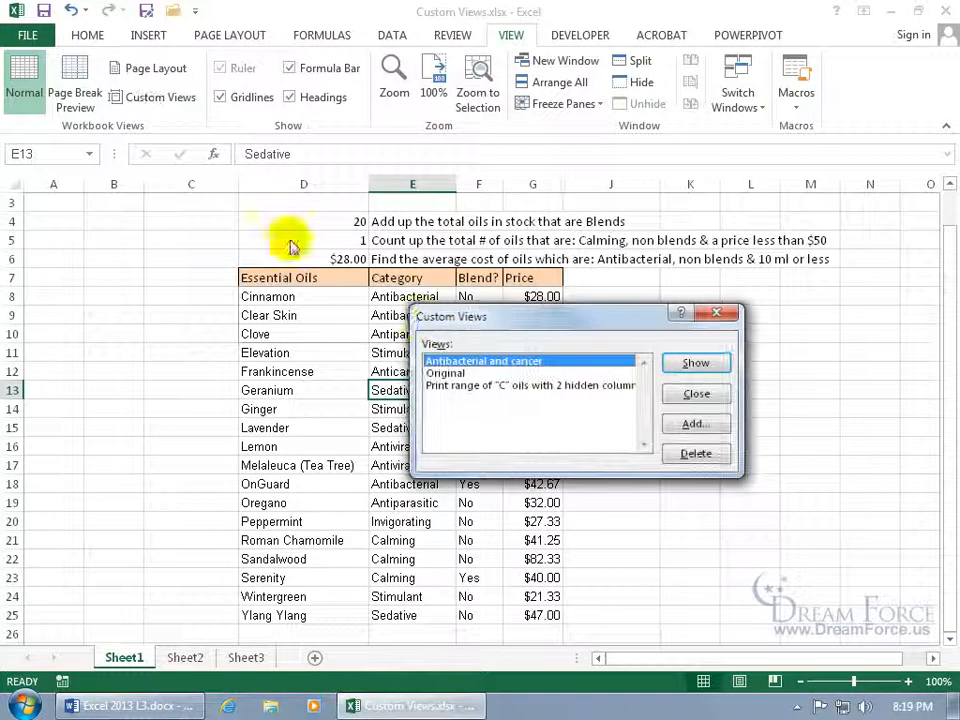
{"action": "left_click", "coordinate": [462, 373]}
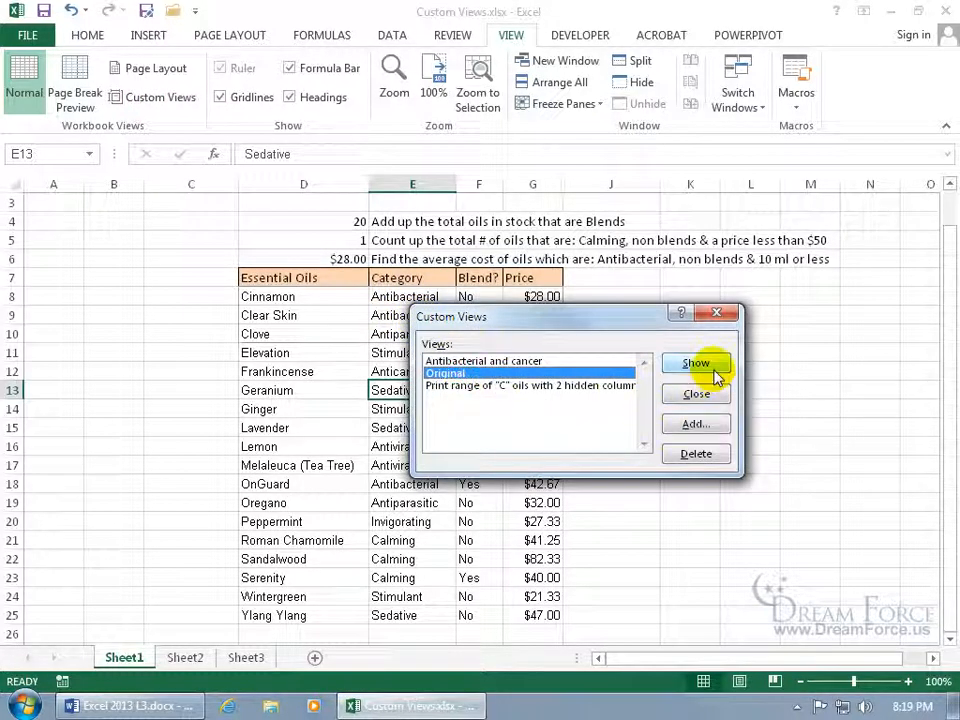
{"action": "left_click", "coordinate": [716, 313]}
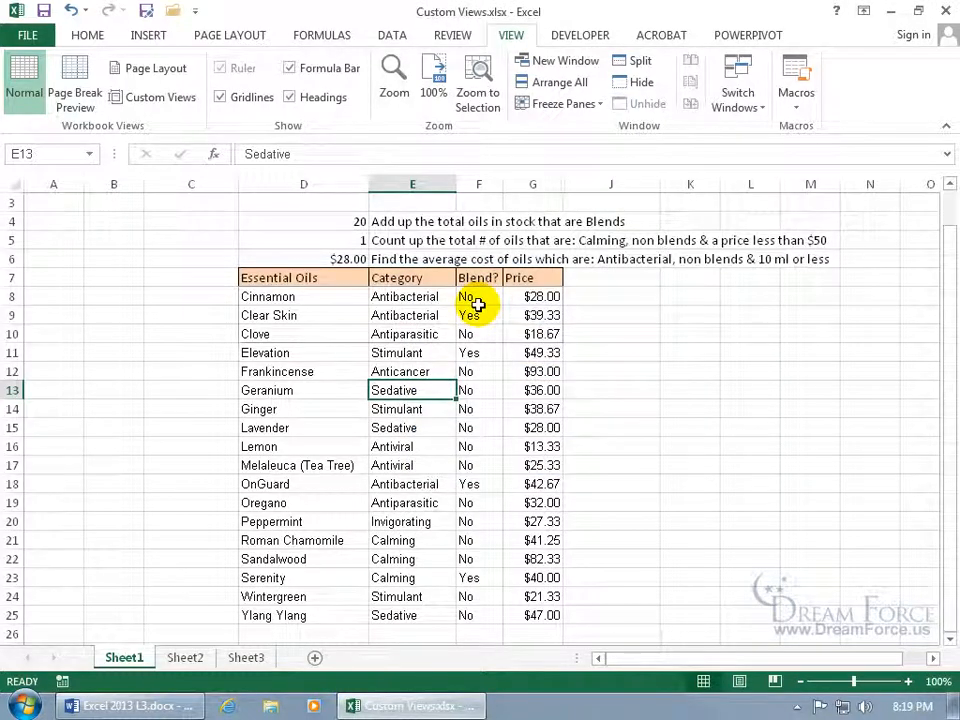
Add the drop-down list version of the Custom Views command, found among All Commands, to the Quick Access Toolbar for all documents
{"action": "right_click", "coordinate": [109, 12]}
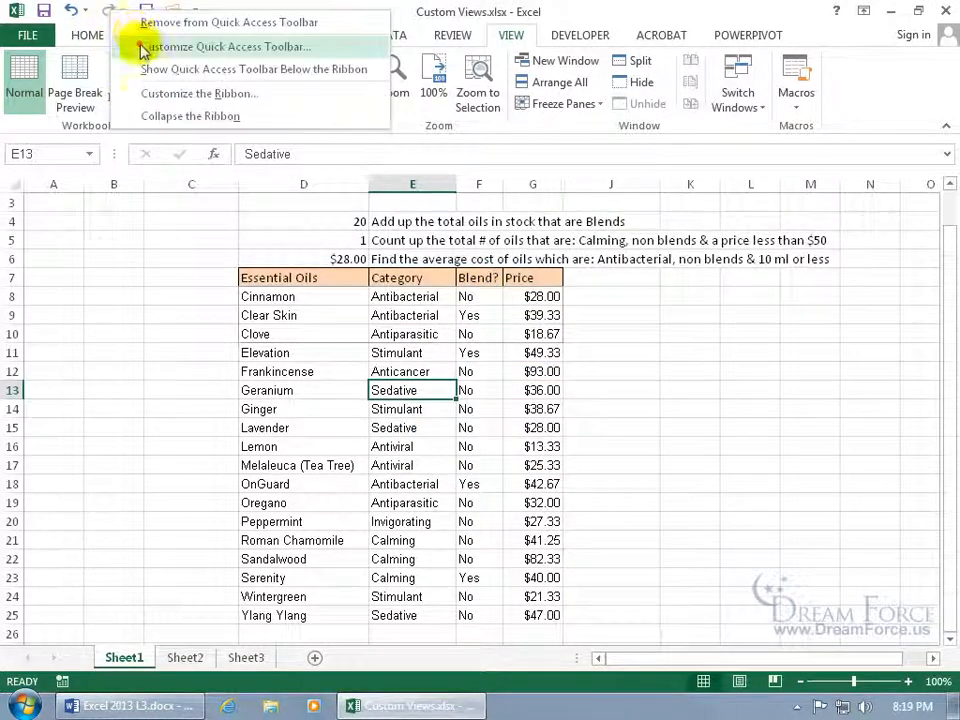
{"action": "left_click", "coordinate": [142, 48]}
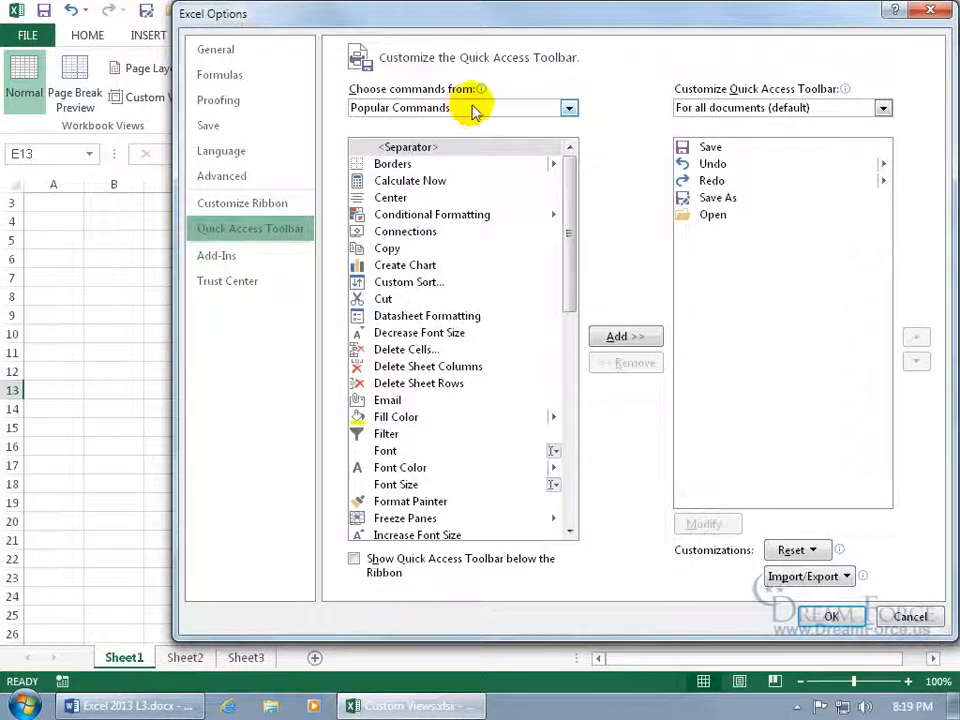
{"action": "left_click", "coordinate": [468, 110]}
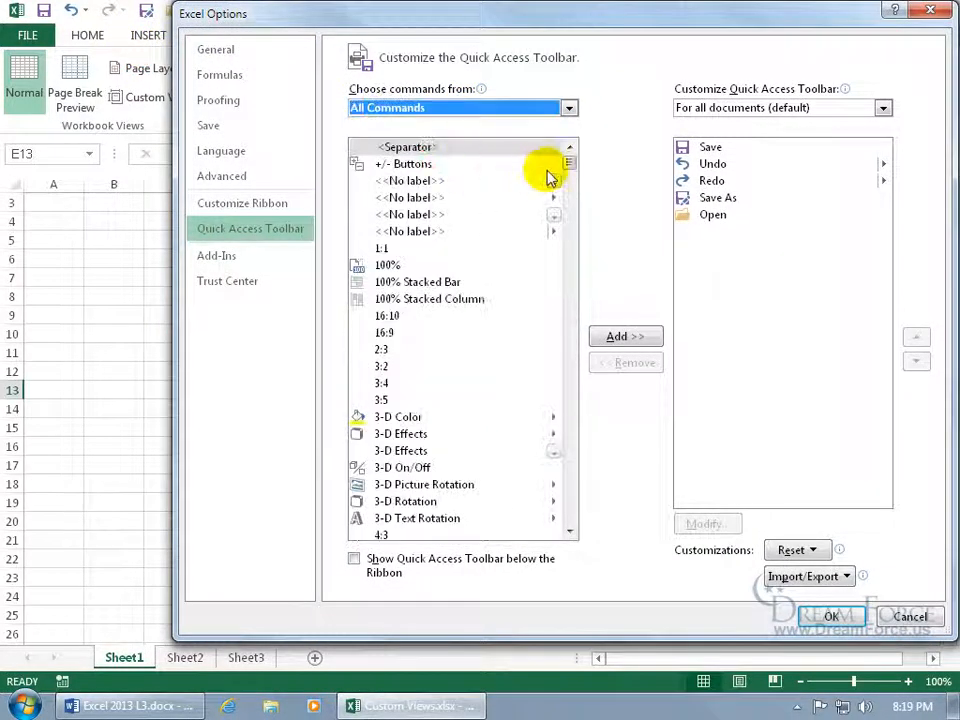
{"action": "left_click_drag", "start_coordinate": [568, 161], "coordinate": [568, 246]}
{"action": "left_click", "coordinate": [426, 266]}
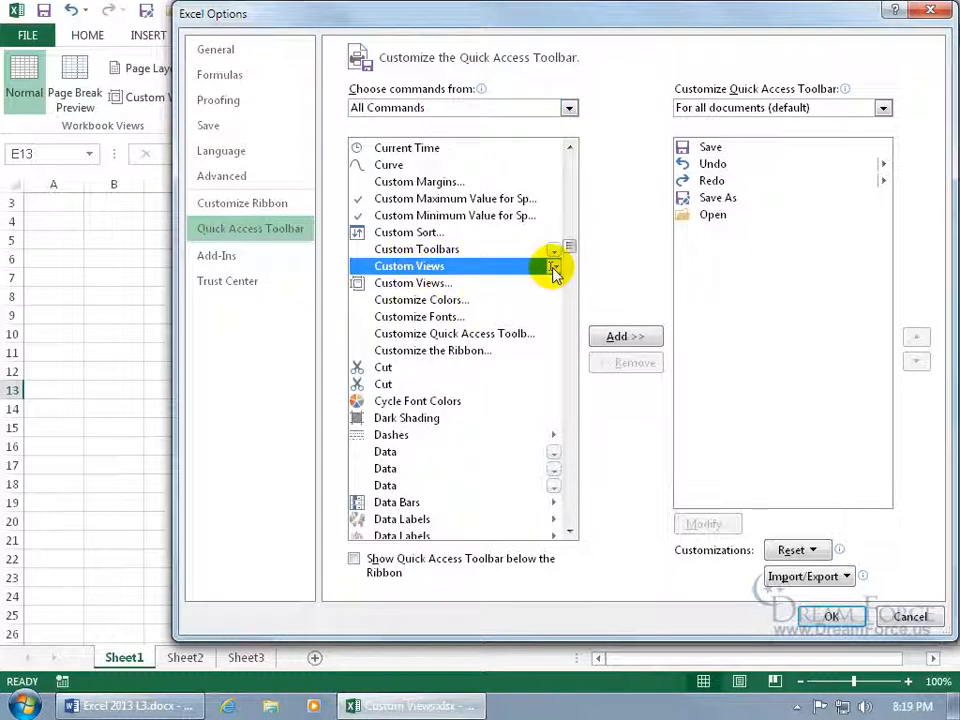
{"action": "left_click", "coordinate": [452, 283]}
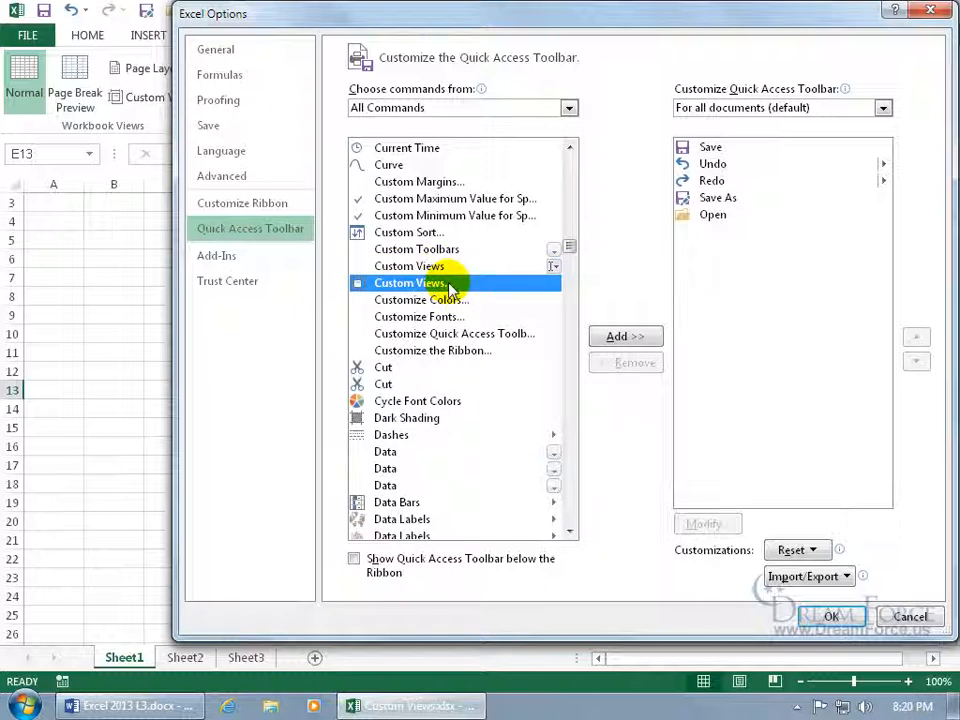
{"action": "left_click", "coordinate": [551, 267]}
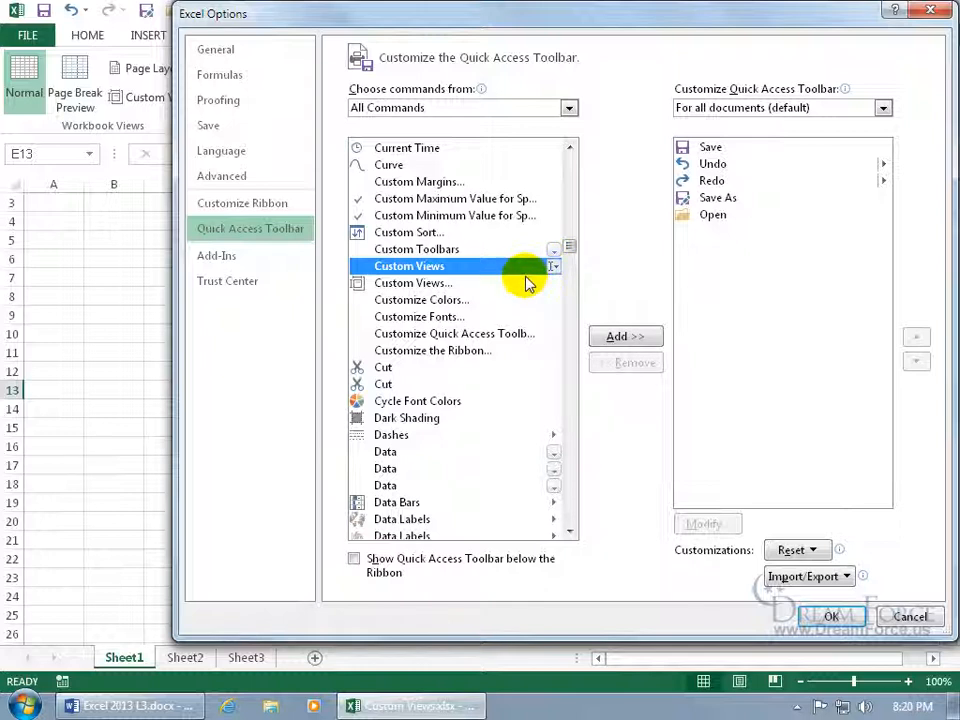
{"action": "double_click", "coordinate": [527, 265]}
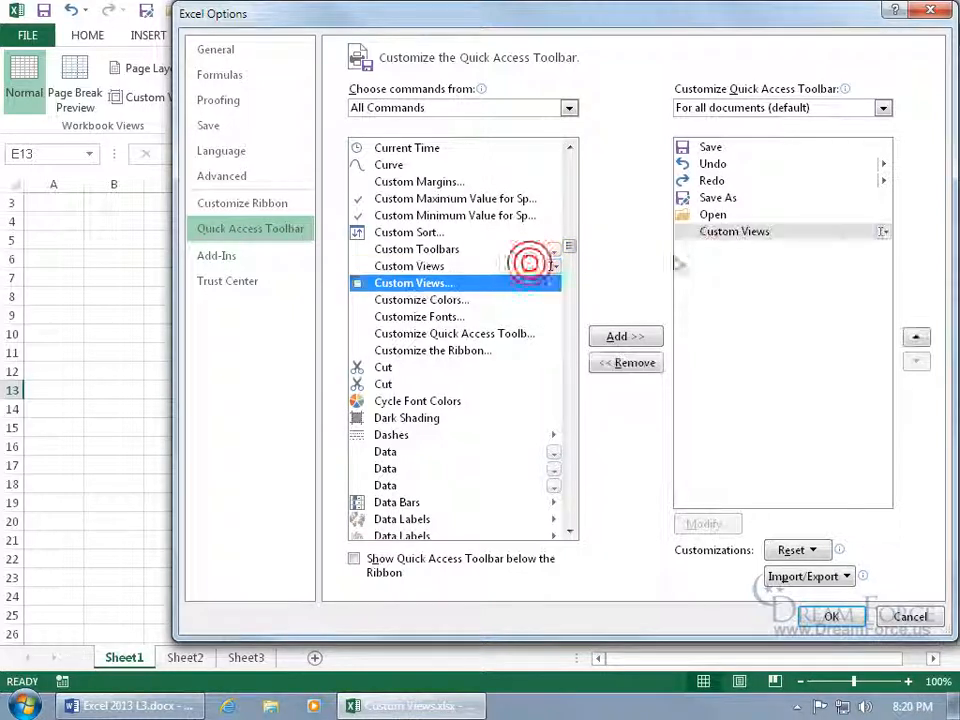
{"action": "left_click", "coordinate": [831, 616]}
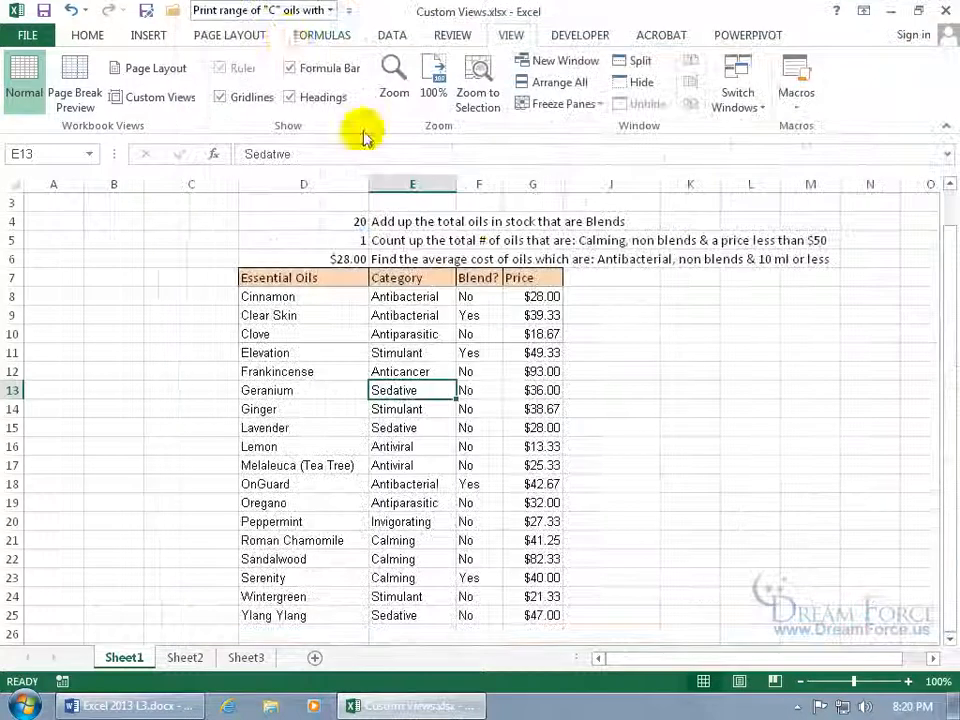
Apply the Original custom view to the sheet, followed by the Antibacterial and cancer view
{"action": "left_click", "coordinate": [330, 10]}
{"action": "left_click", "coordinate": [285, 50]}
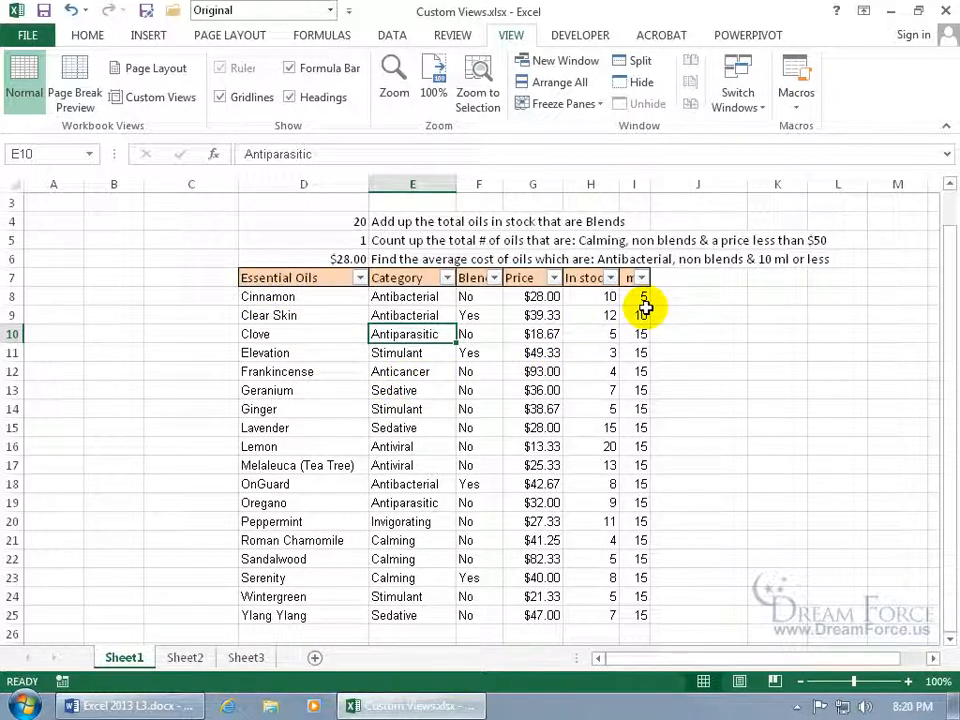
{"action": "left_click", "coordinate": [262, 10]}
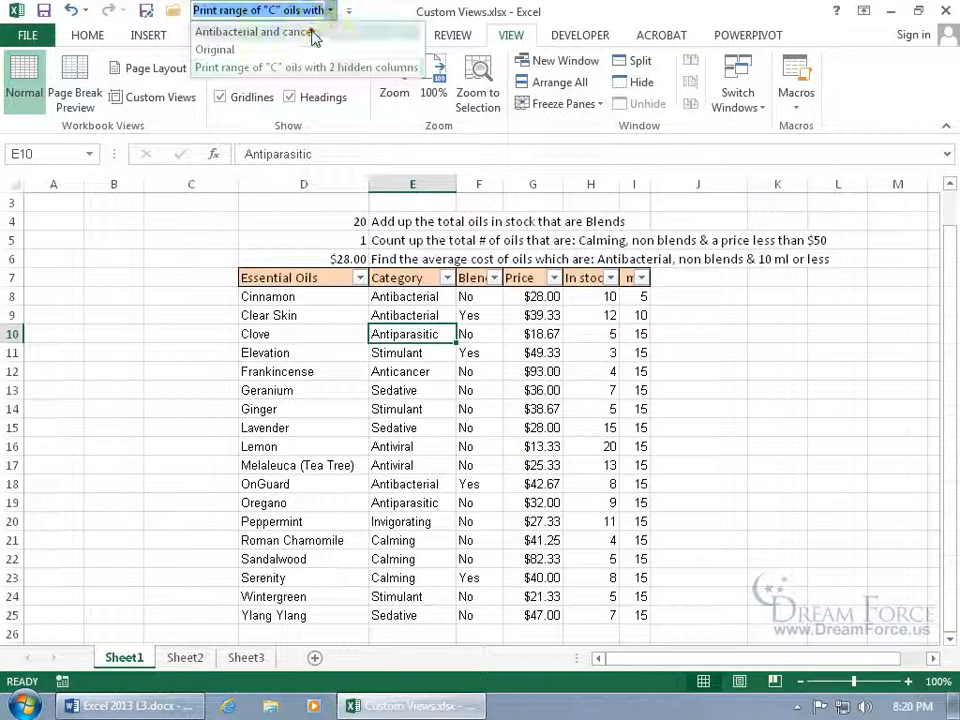
{"action": "left_click", "coordinate": [313, 35]}
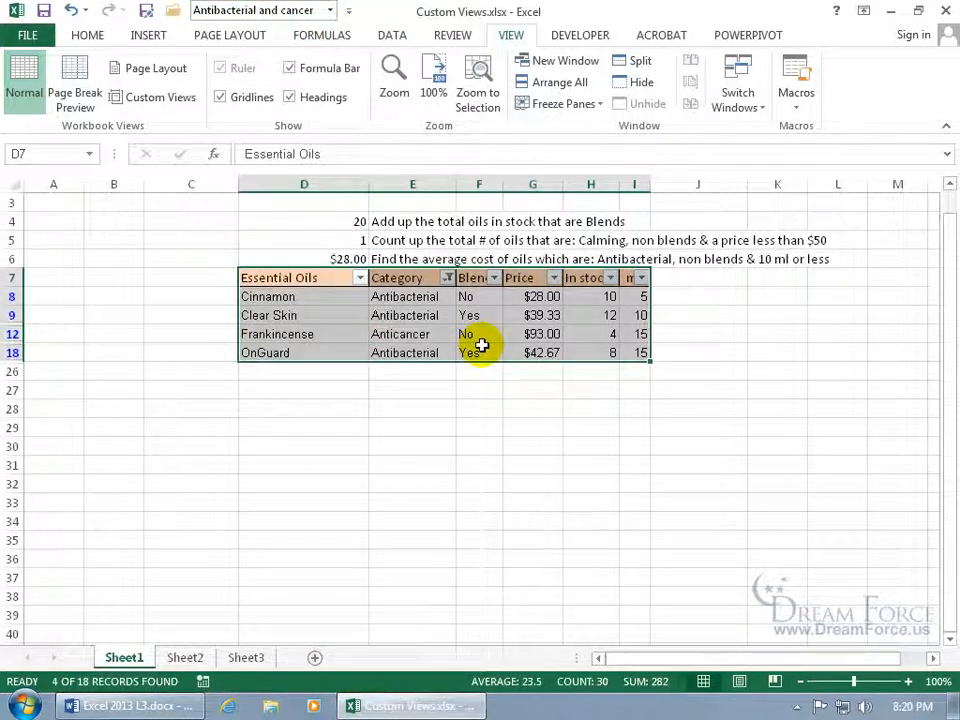
Delete the Antibacterial and cancer custom view and switch the sheet to the Original view
{"action": "left_click", "coordinate": [163, 103]}
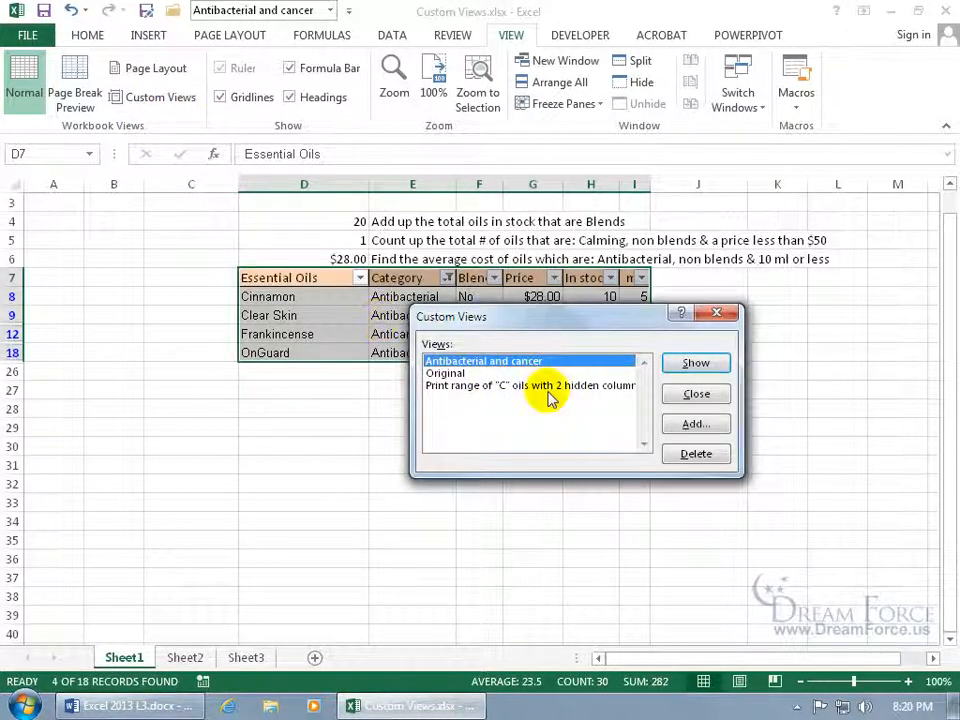
{"action": "left_click", "coordinate": [688, 458]}
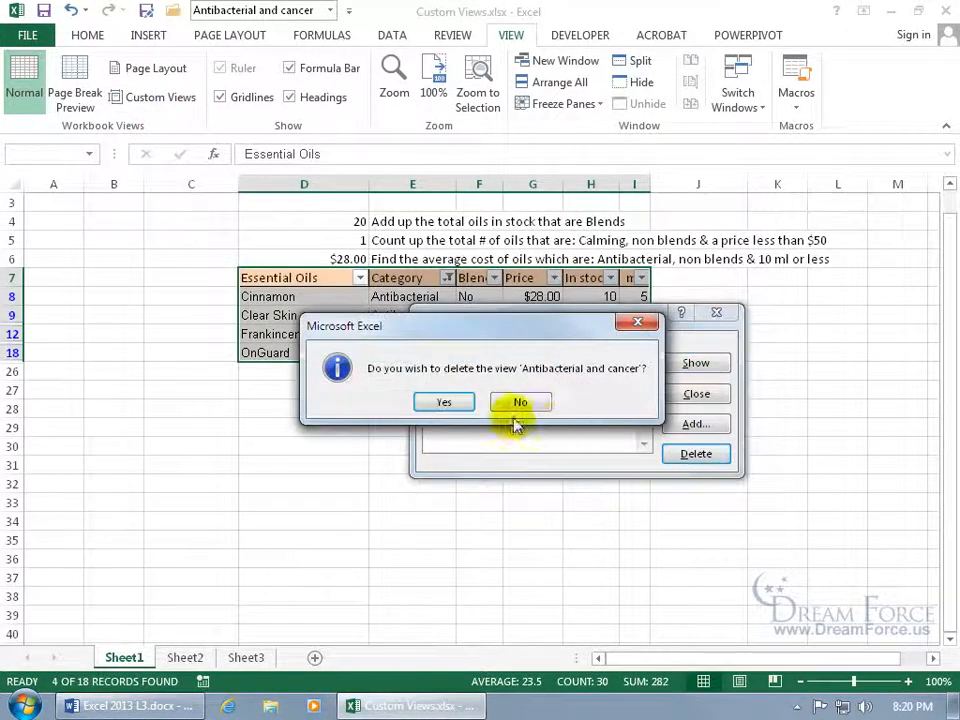
{"action": "left_click", "coordinate": [454, 408]}
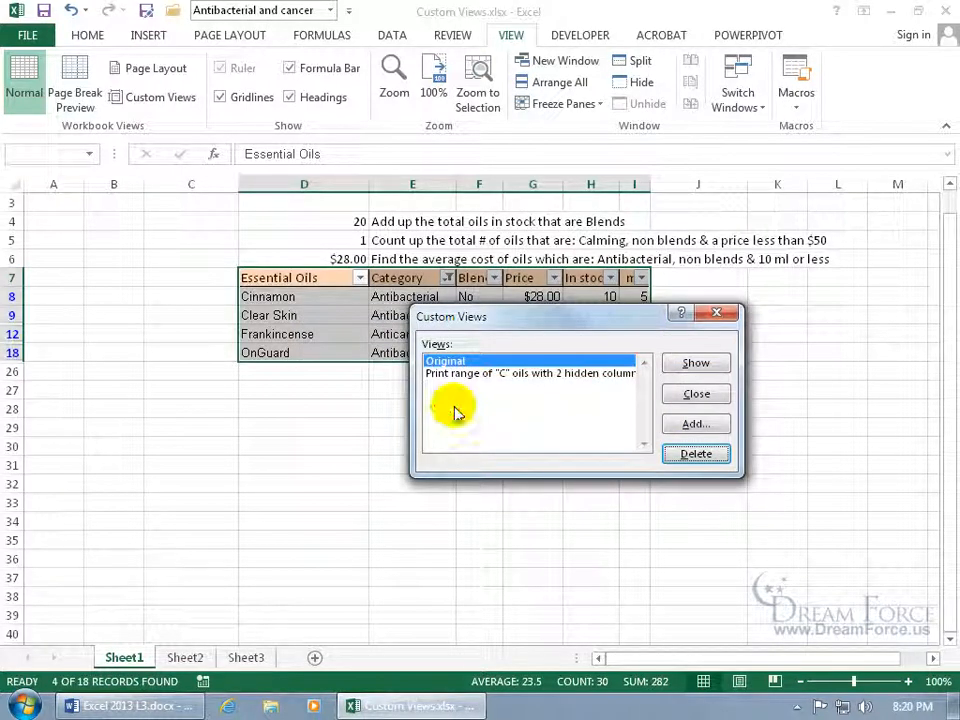
{"action": "left_click", "coordinate": [705, 395]}
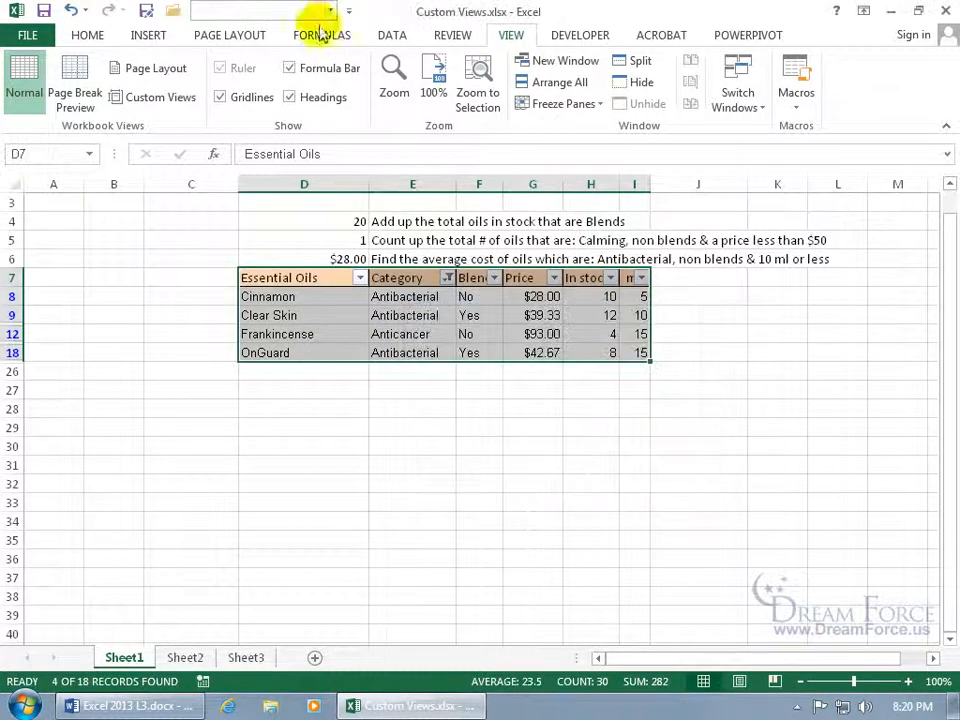
{"action": "left_click", "coordinate": [329, 10]}
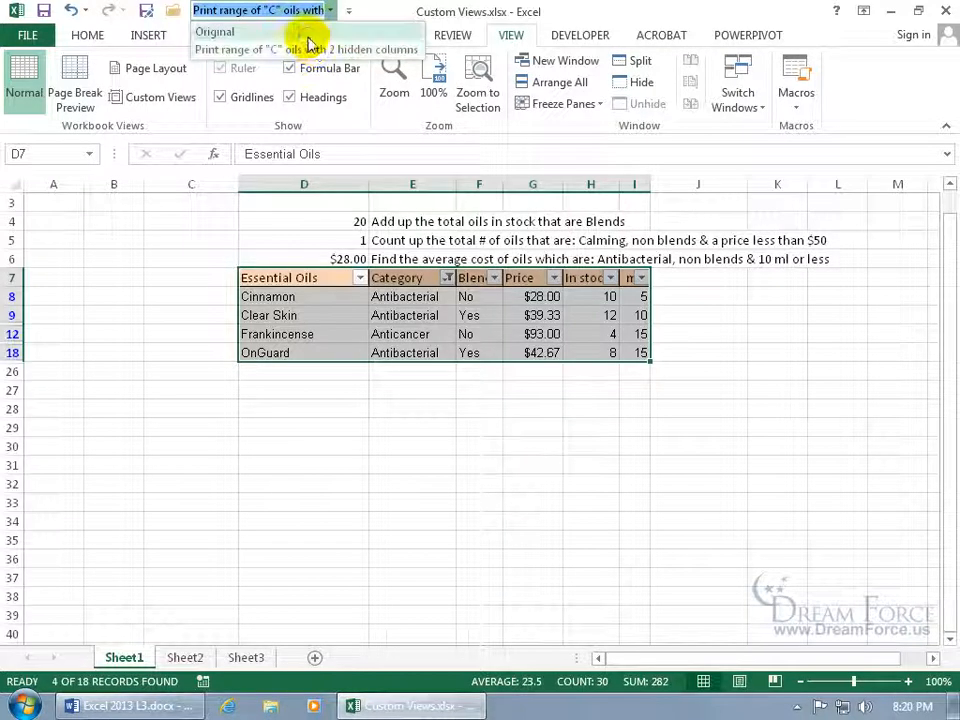
{"action": "left_click", "coordinate": [306, 34]}
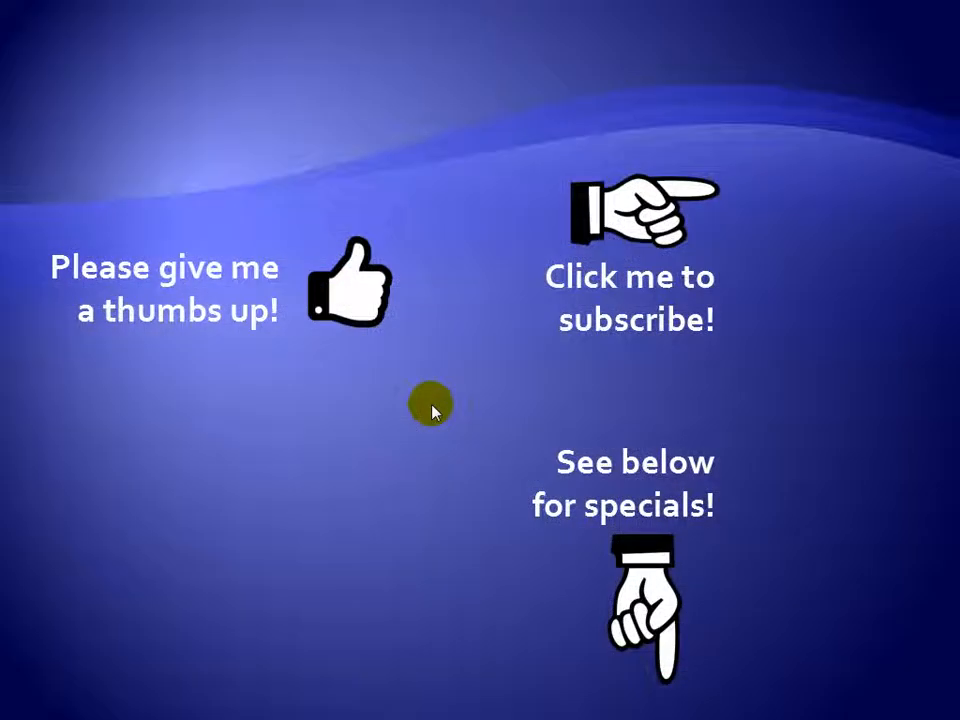